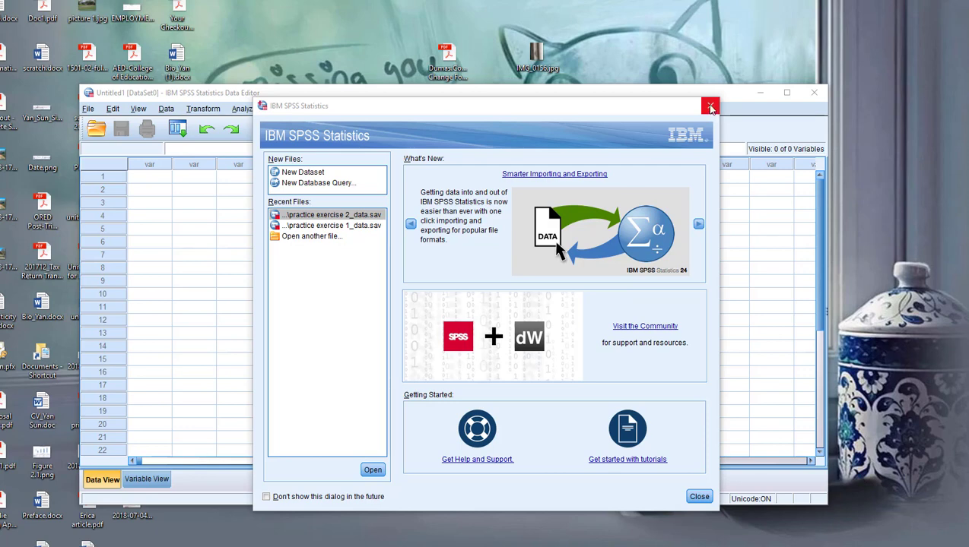
Dismiss the startup dialog and define a new variable named price in the empty dataset.
{"action": "left_click", "coordinate": [710, 107]}
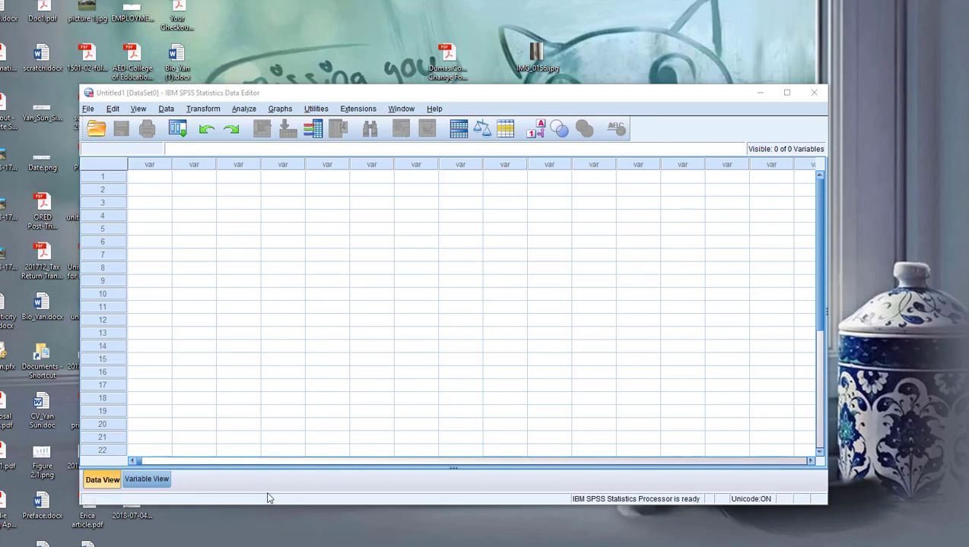
{"action": "left_click", "coordinate": [148, 481]}
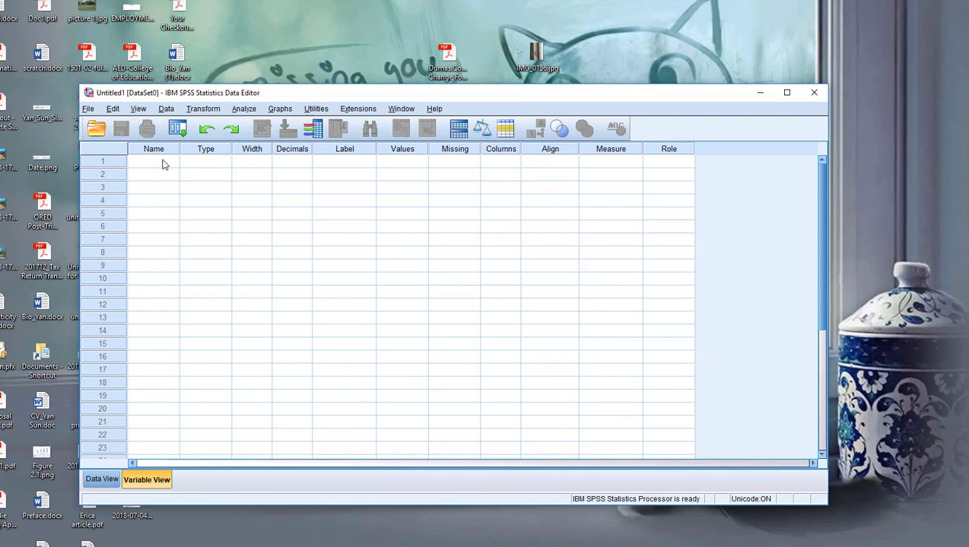
{"action": "left_click", "coordinate": [162, 163]}
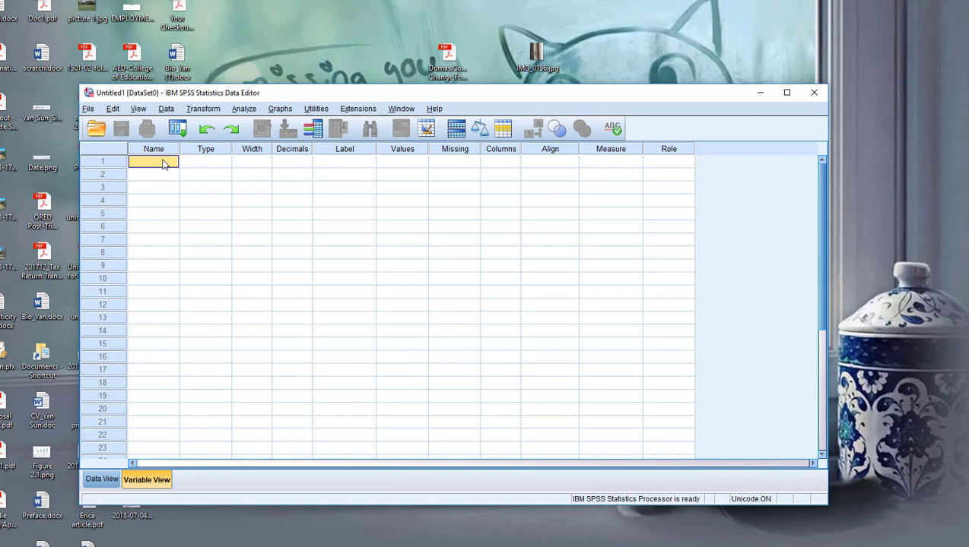
{"action": "type", "text": "price"}
{"action": "left_click", "coordinate": [156, 176]}
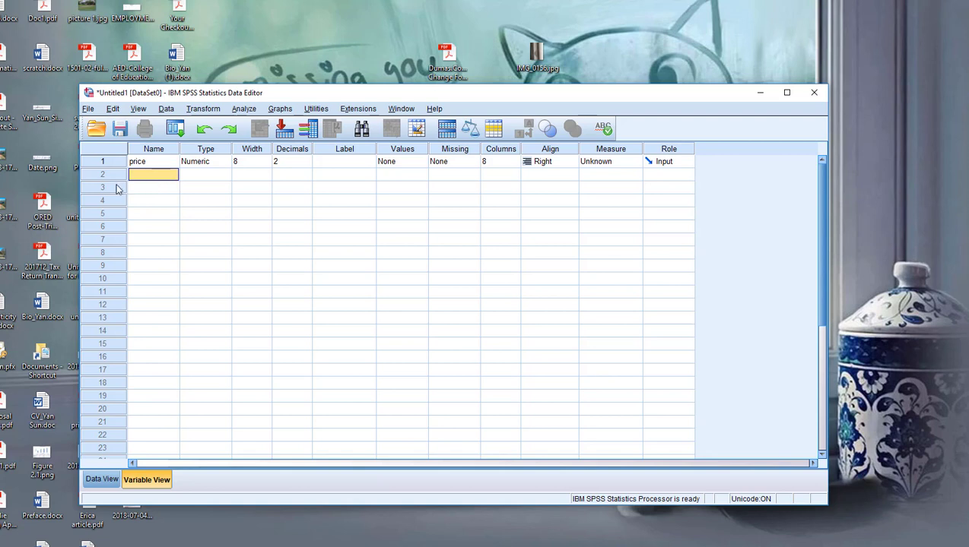
{"action": "left_click", "coordinate": [151, 164]}
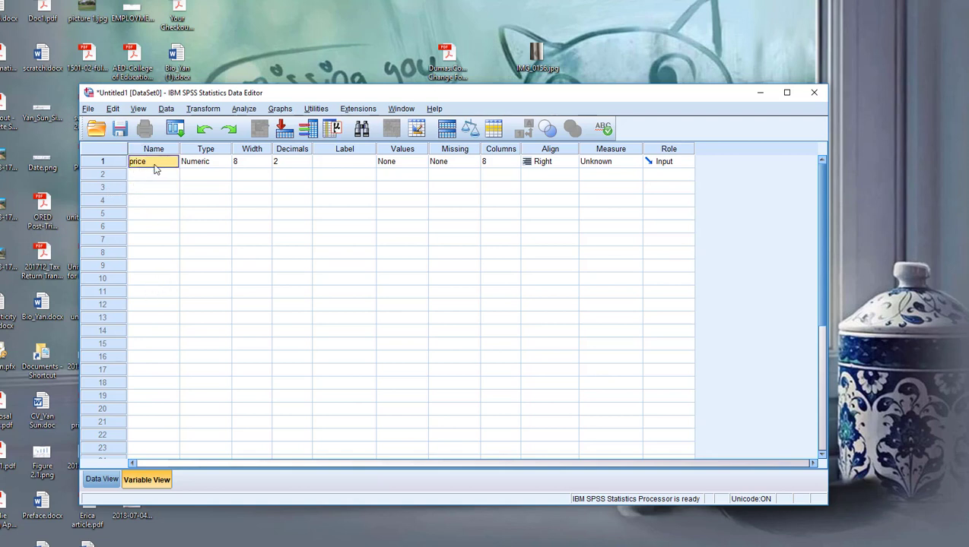
Enter 42, 56 and 69 as the first three cases of the price variable.
{"action": "left_click", "coordinate": [101, 481]}
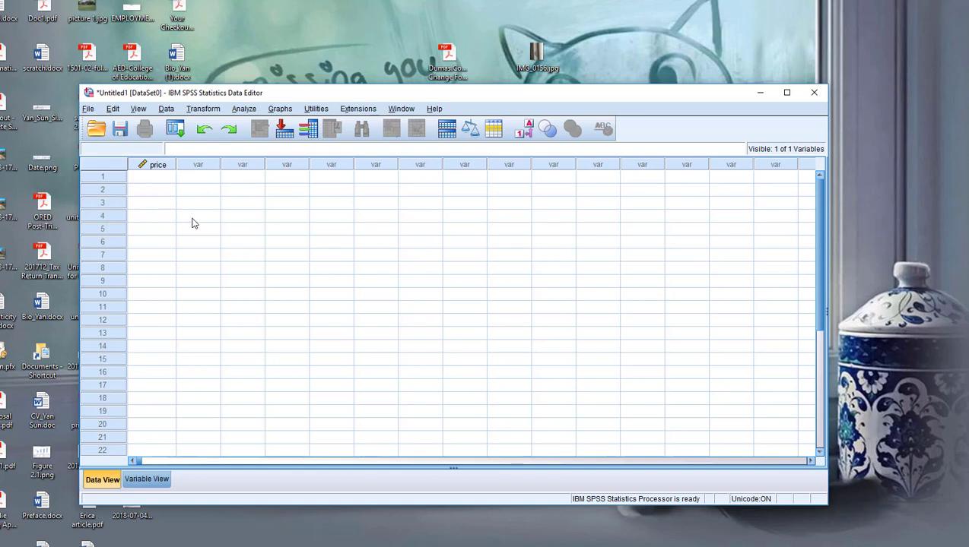
{"action": "left_click", "coordinate": [158, 179]}
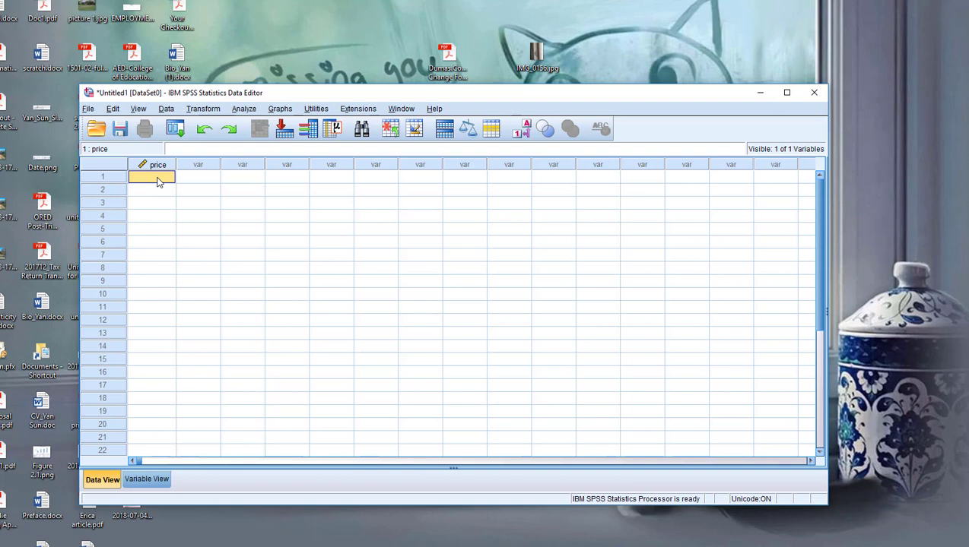
{"action": "type", "text": "42"}
{"action": "key", "text": "Return"}
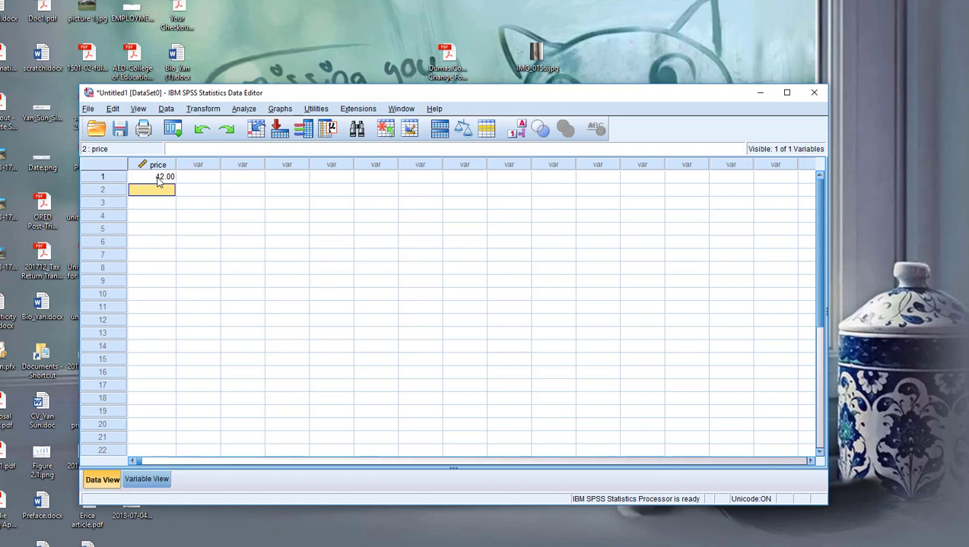
{"action": "type", "text": "56"}
{"action": "key", "text": "Return"}
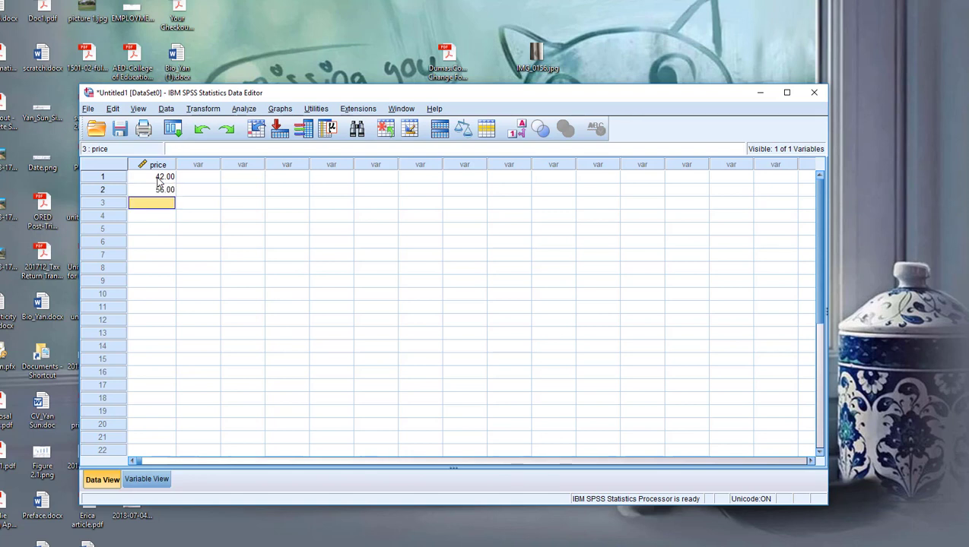
{"action": "type", "text": "69"}
{"action": "key", "text": "Return"}
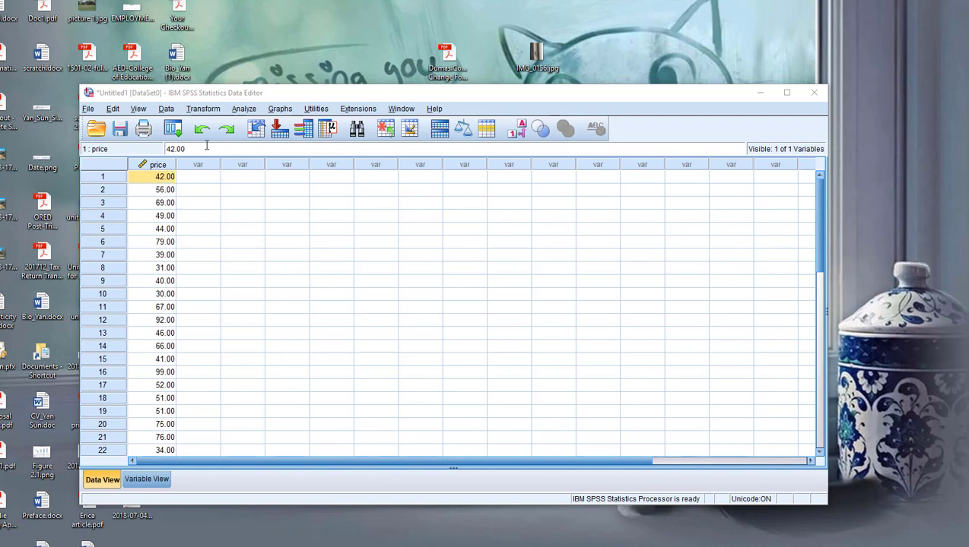
Start a Frequencies analysis and add price as the variable to analyze.
{"action": "left_click", "coordinate": [244, 109]}
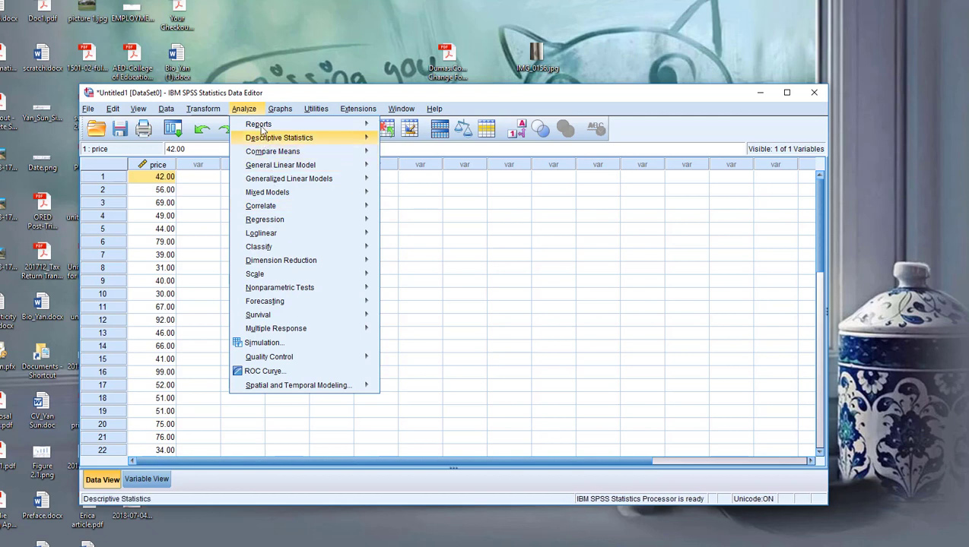
{"action": "mouse_move", "coordinate": [259, 124]}
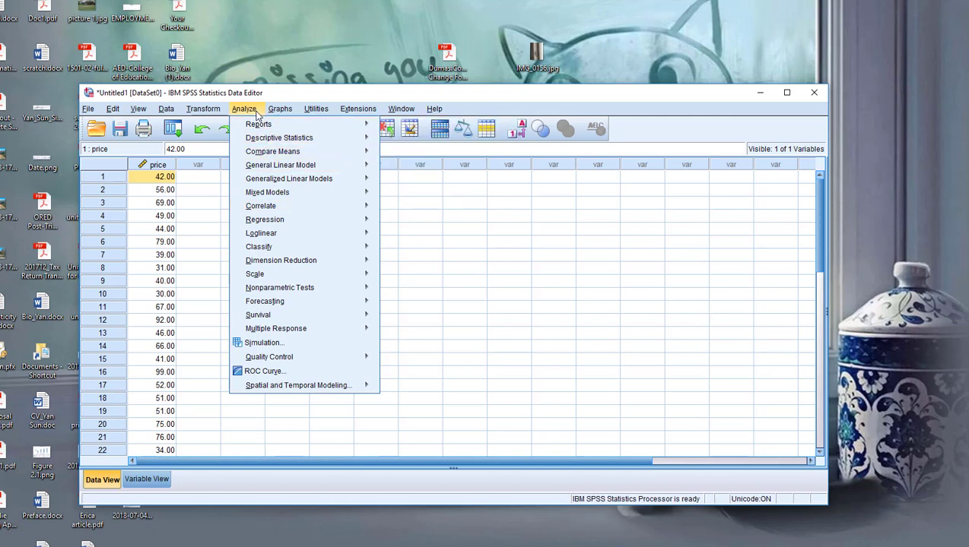
{"action": "mouse_move", "coordinate": [265, 142]}
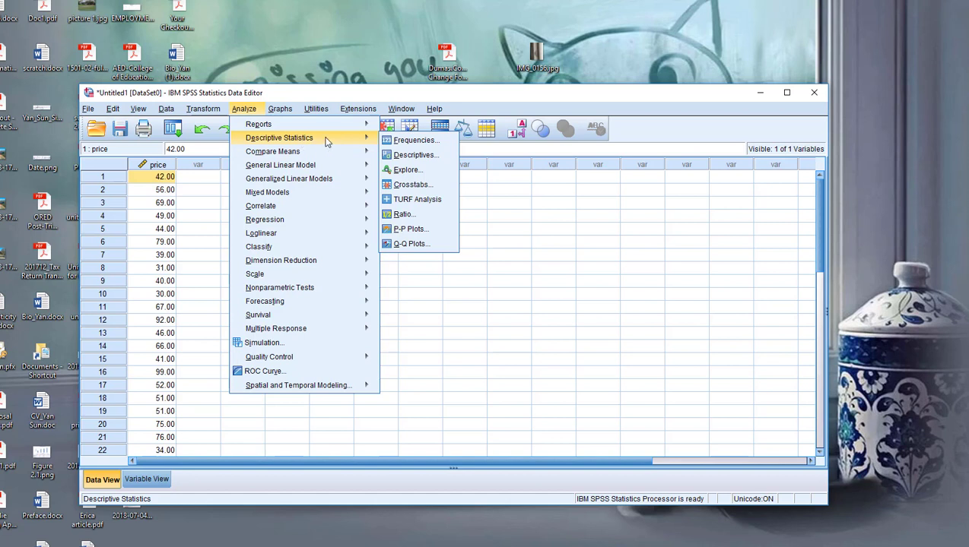
{"action": "left_click", "coordinate": [414, 141]}
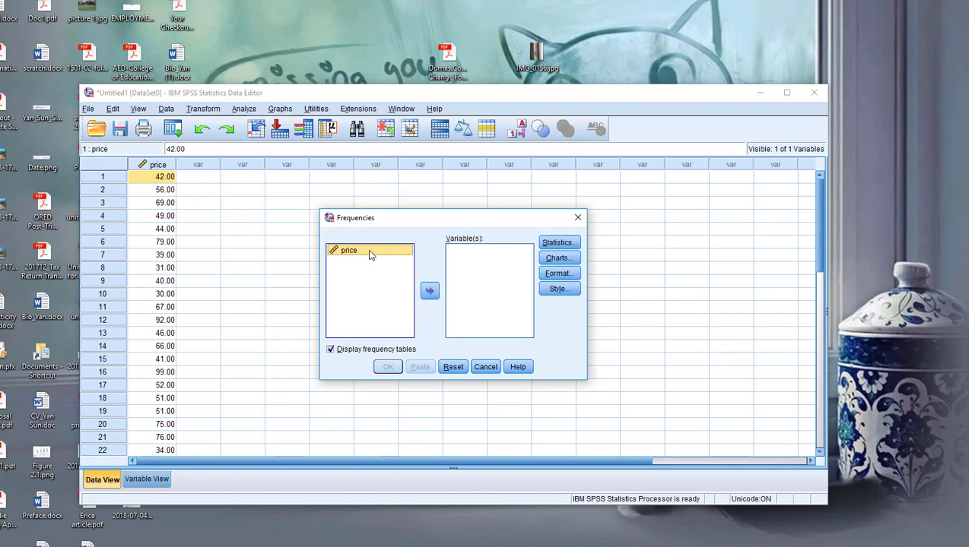
{"action": "left_click", "coordinate": [430, 290]}
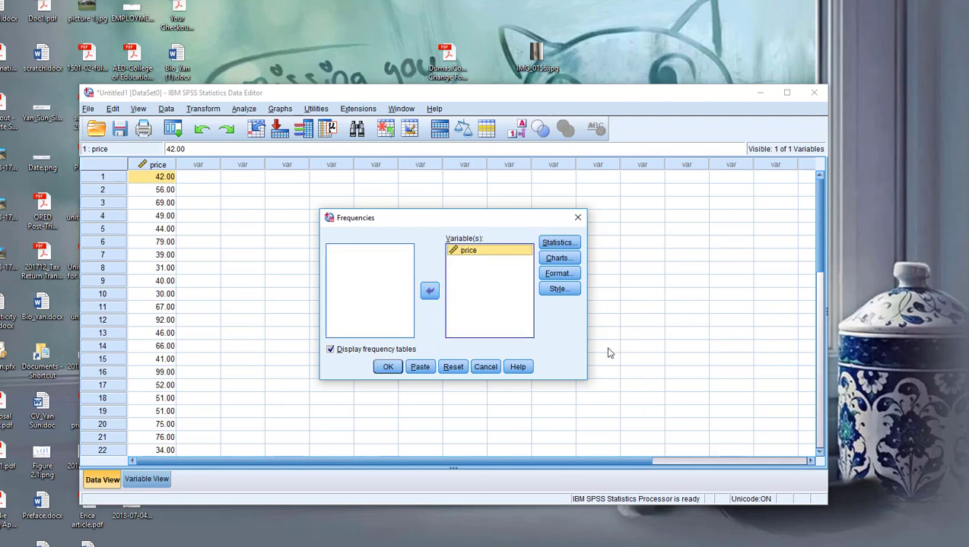
Request quartiles, mean, median and mode in the Frequencies statistics.
{"action": "left_click", "coordinate": [557, 244]}
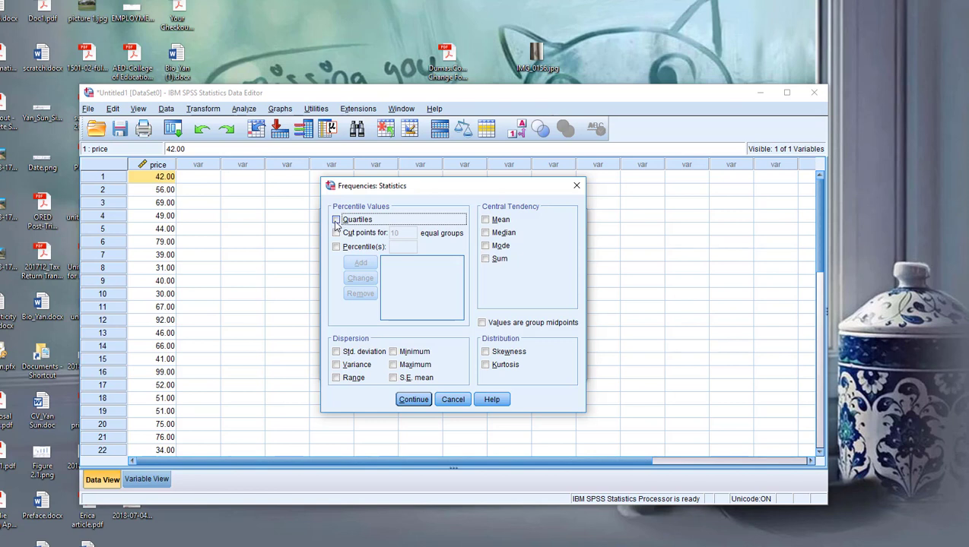
{"action": "left_click", "coordinate": [335, 221]}
{"action": "left_click", "coordinate": [486, 220]}
{"action": "left_click", "coordinate": [487, 233]}
{"action": "left_click", "coordinate": [487, 245]}
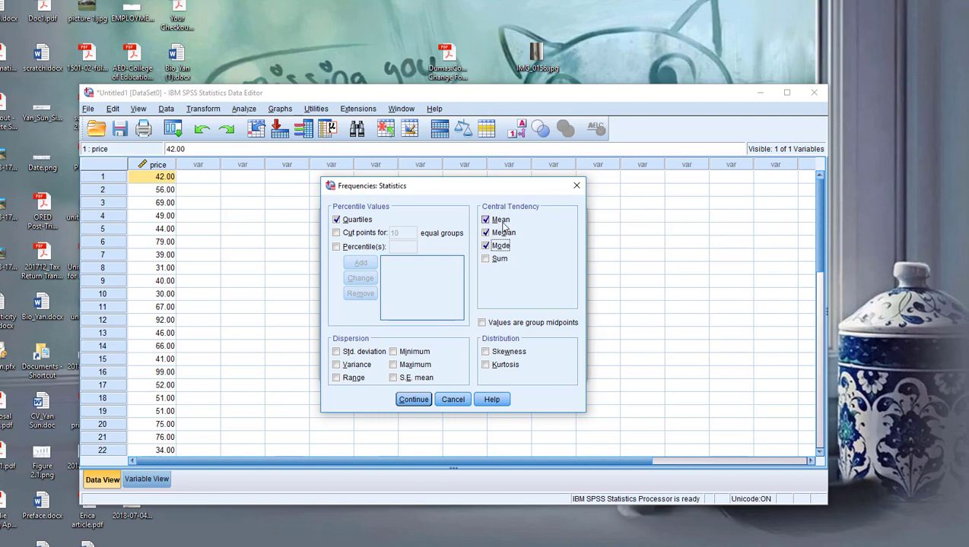
Include standard deviation, variance, range, minimum, maximum and skewness in the requested statistics and confirm the selection.
{"action": "left_click", "coordinate": [338, 353]}
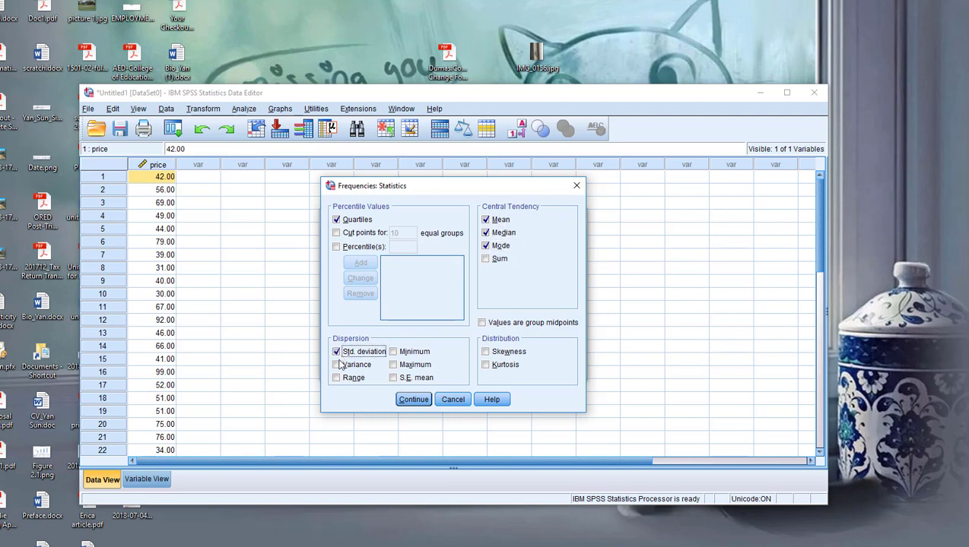
{"action": "left_click", "coordinate": [337, 366]}
{"action": "left_click", "coordinate": [336, 379]}
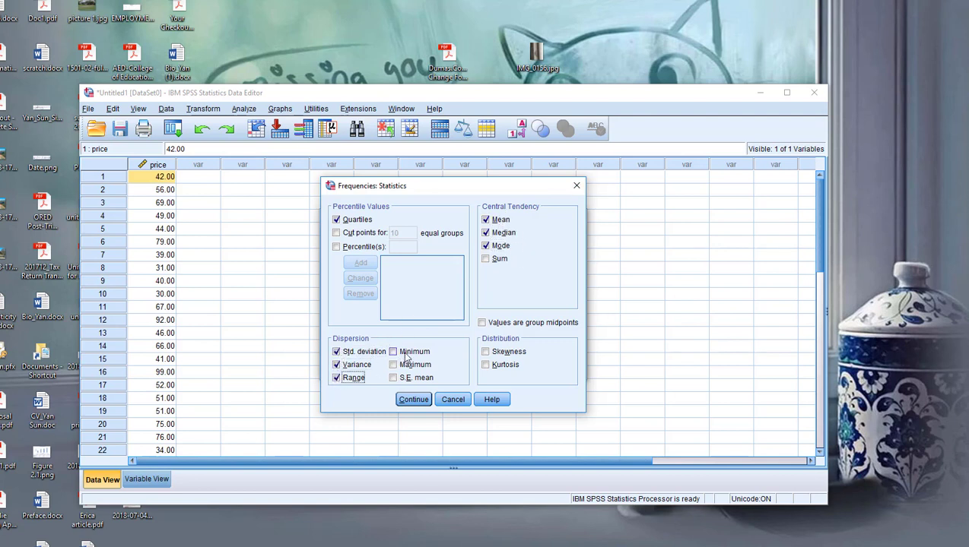
{"action": "left_click", "coordinate": [393, 352]}
{"action": "left_click", "coordinate": [392, 365]}
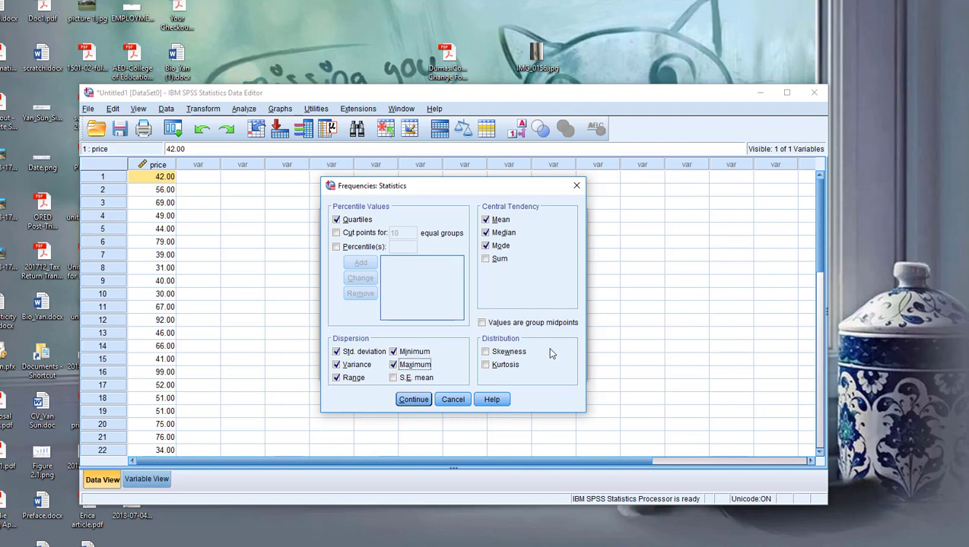
{"action": "left_click", "coordinate": [487, 352]}
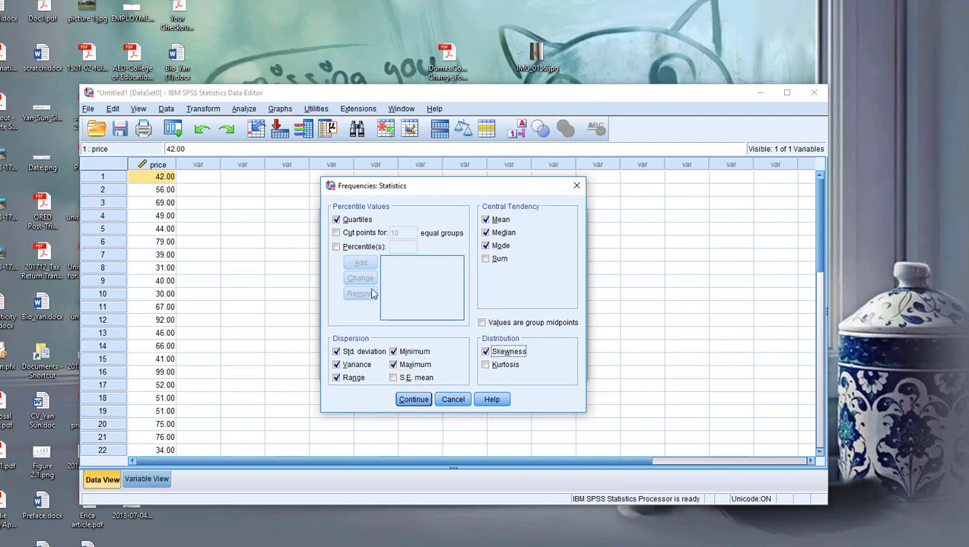
{"action": "left_click", "coordinate": [413, 400]}
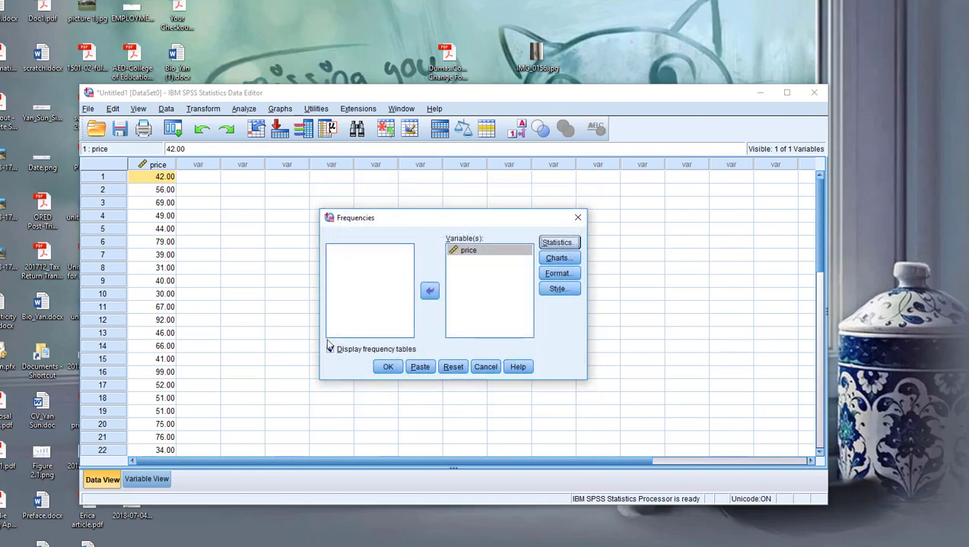
Add a histogram with a normal curve to the output and run the Frequencies analysis.
{"action": "left_click", "coordinate": [561, 262]}
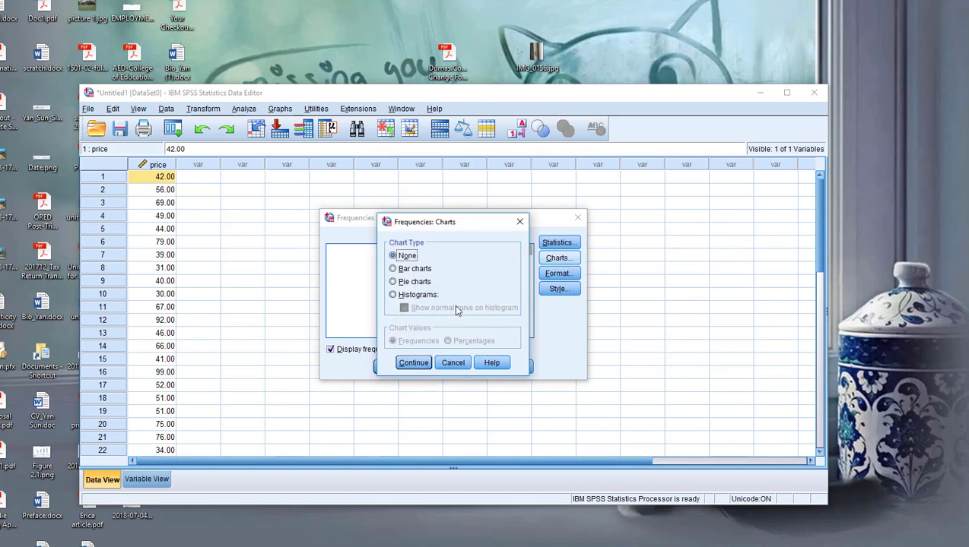
{"action": "left_click", "coordinate": [392, 296]}
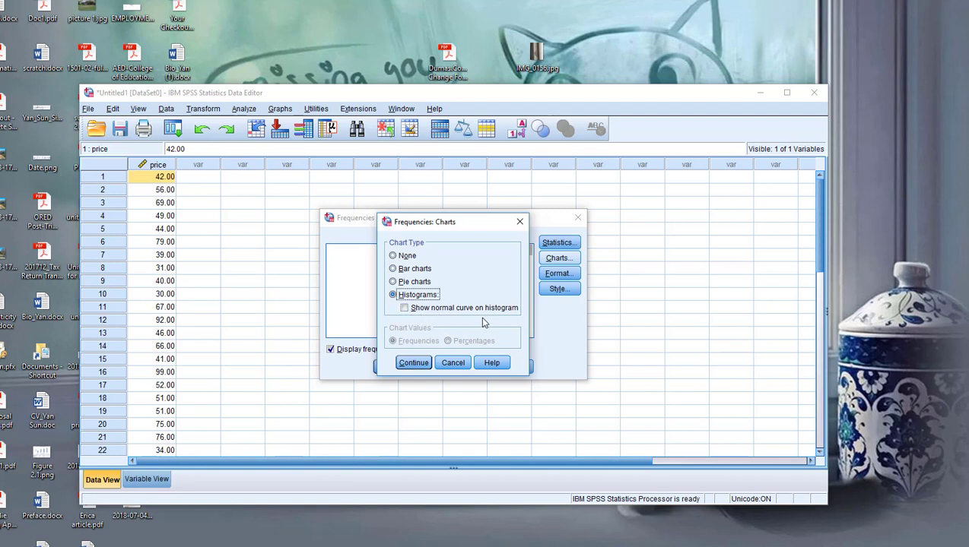
{"action": "left_click", "coordinate": [404, 308]}
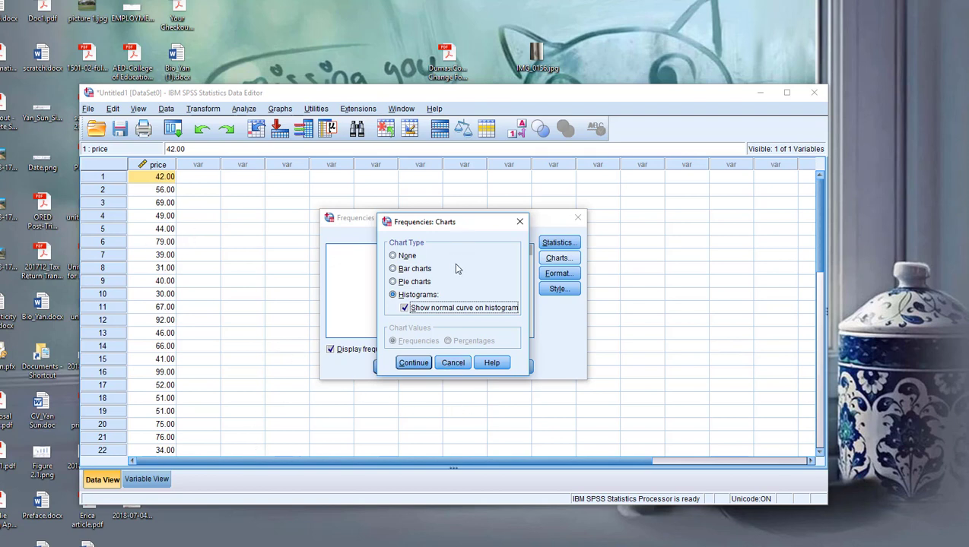
{"action": "left_click", "coordinate": [394, 295]}
{"action": "left_click", "coordinate": [411, 363]}
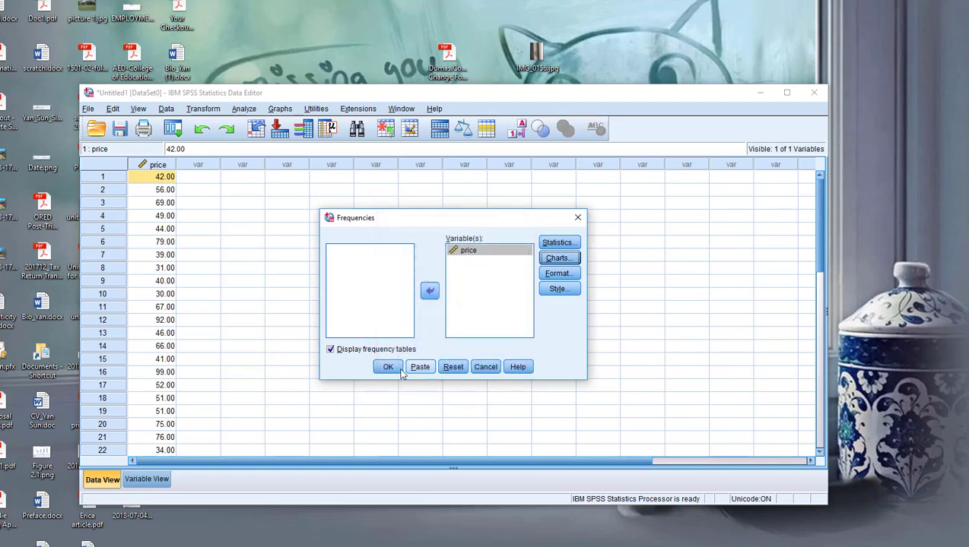
{"action": "left_click", "coordinate": [388, 369]}
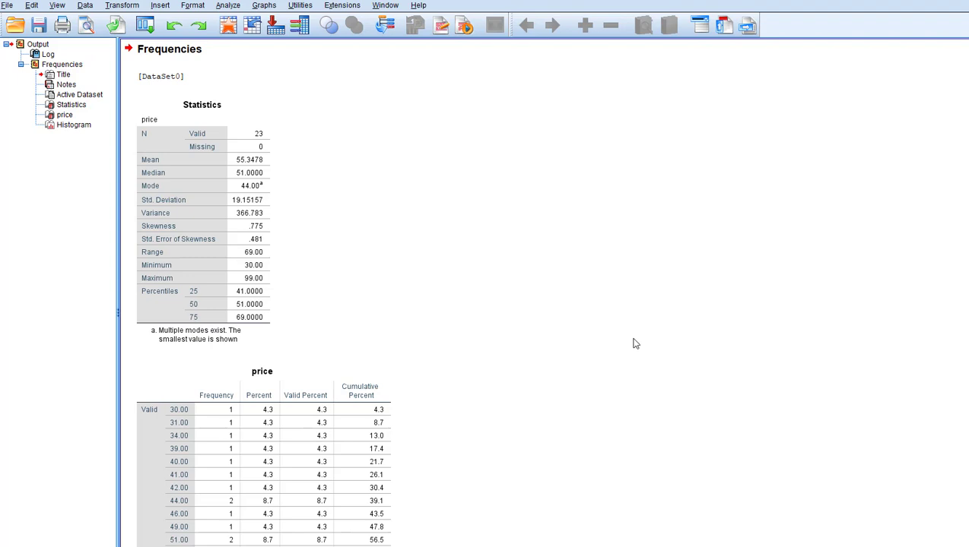
Examine the price statistics, frequency table and histogram, comparing the skewness value with the shape of the distribution.
{"action": "scroll", "coordinate": [636, 344], "scroll_direction": "down", "scroll_amount": 5}
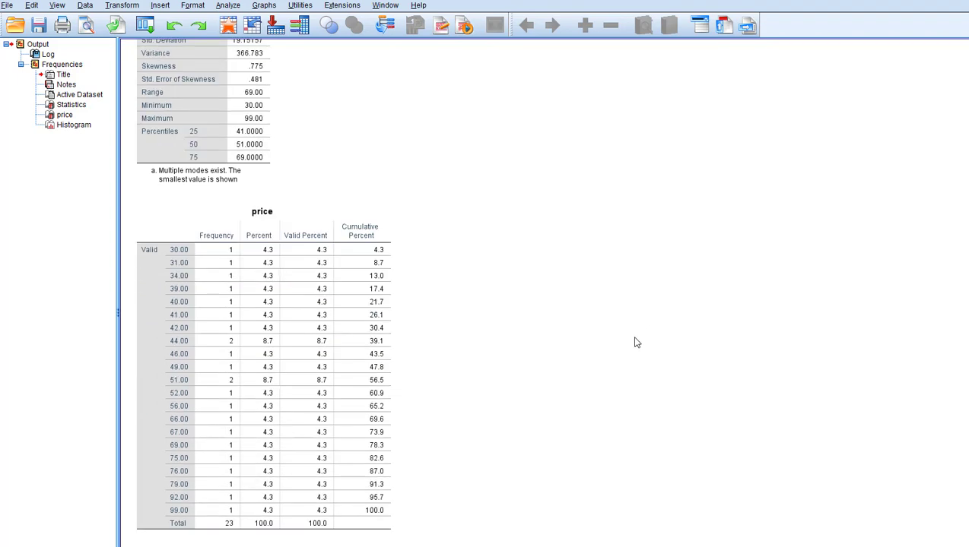
{"action": "scroll", "coordinate": [637, 344], "scroll_direction": "down", "scroll_amount": 1}
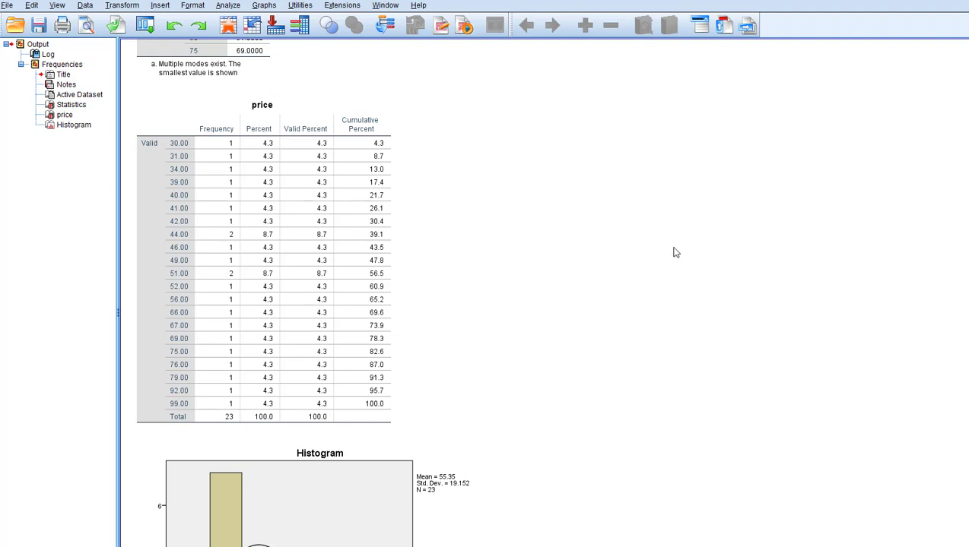
{"action": "scroll", "coordinate": [673, 253], "scroll_direction": "down", "scroll_amount": 5}
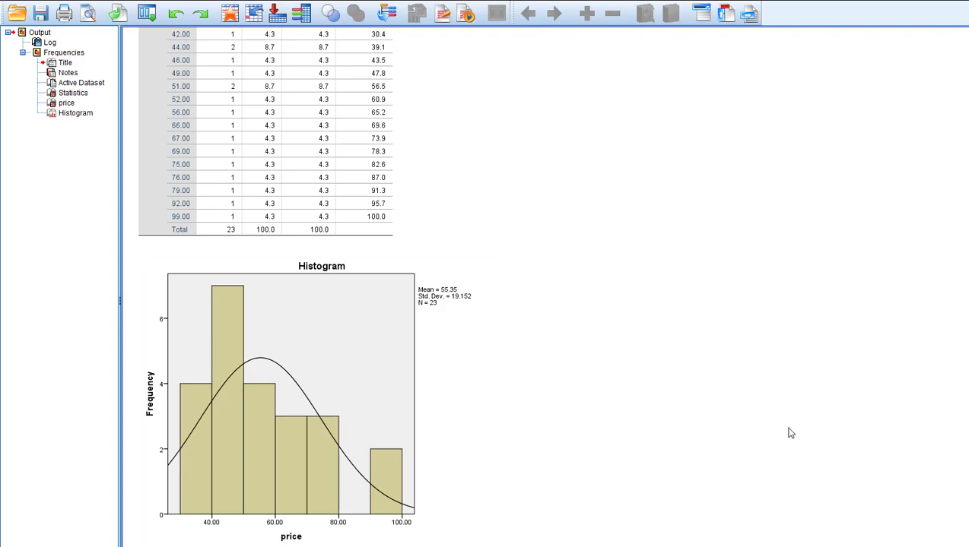
{"action": "scroll", "coordinate": [782, 434], "scroll_direction": "up", "scroll_amount": 8}
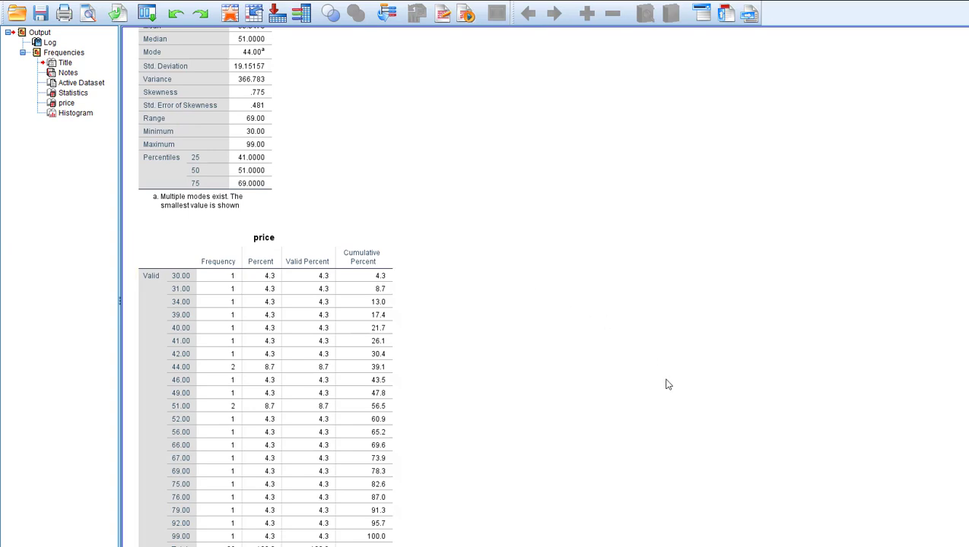
{"action": "scroll", "coordinate": [743, 421], "scroll_direction": "up", "scroll_amount": 5}
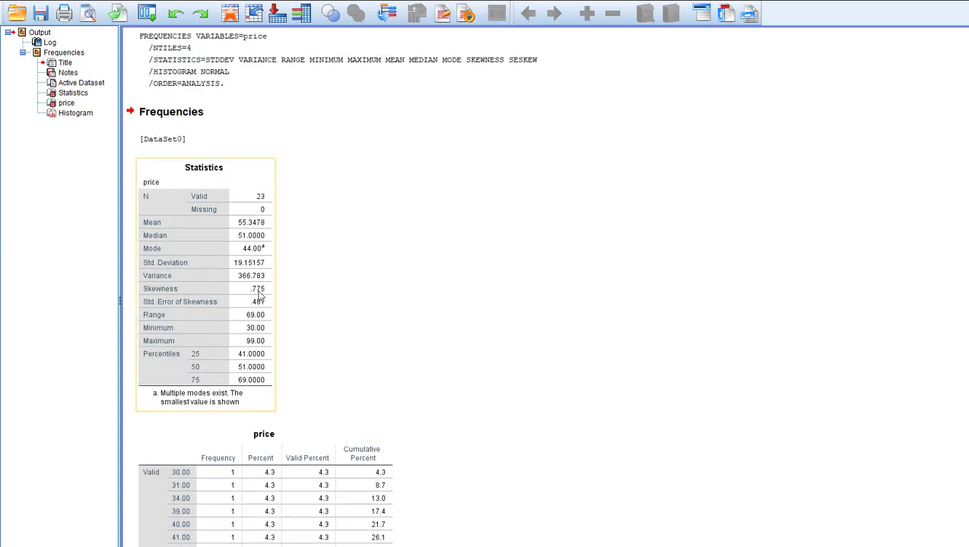
{"action": "scroll", "coordinate": [692, 497], "scroll_direction": "down", "scroll_amount": 10}
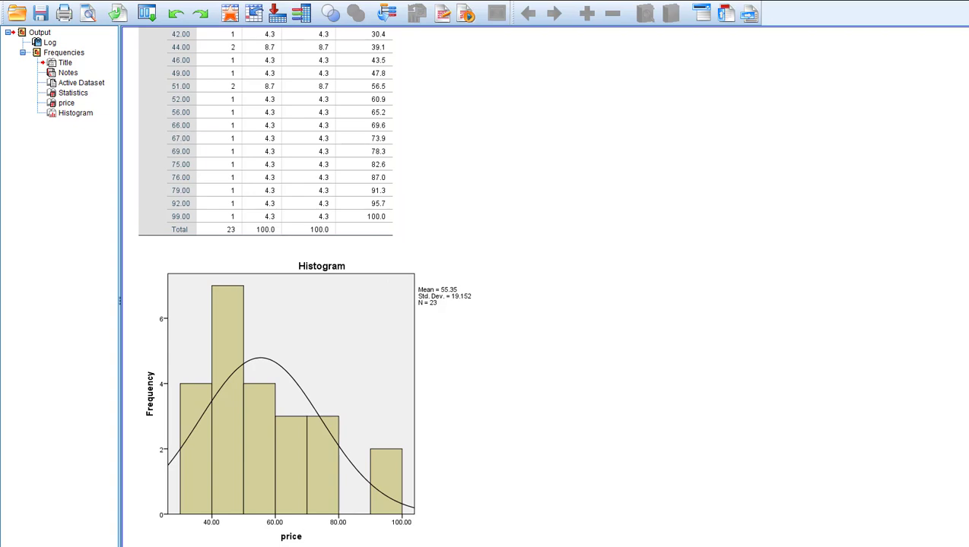
Return to the Data Editor and start a Chart Builder chart using the one-dimensional boxplot from the gallery.
{"action": "left_click", "coordinate": [501, 530]}
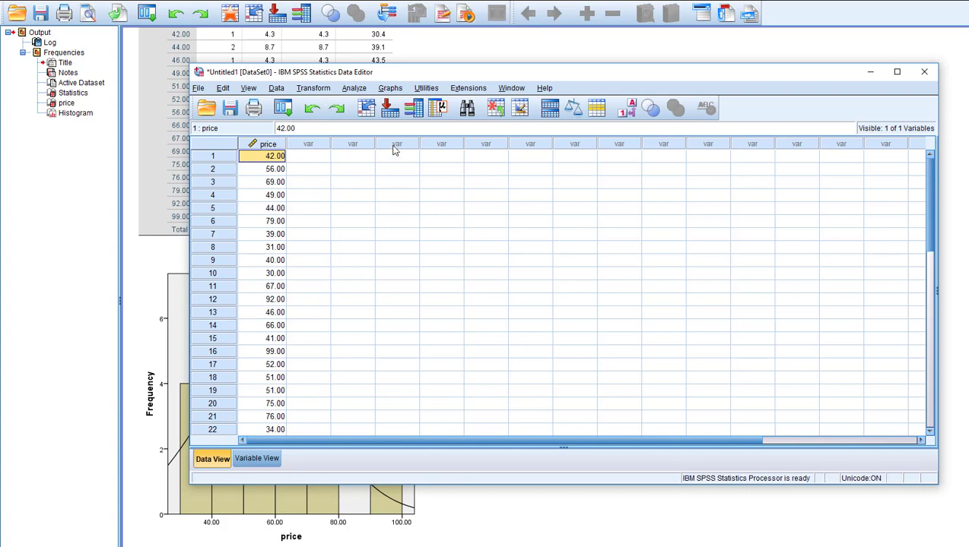
{"action": "left_click", "coordinate": [391, 90]}
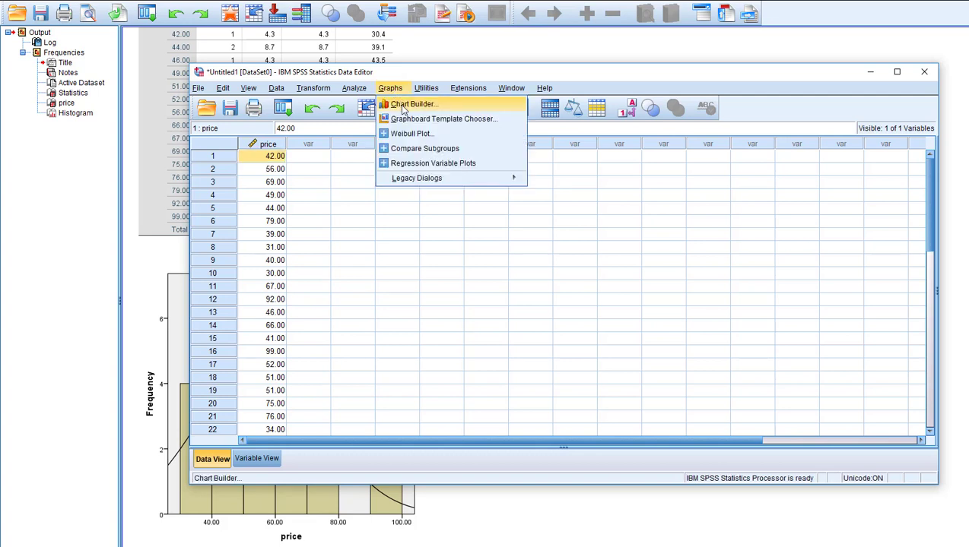
{"action": "left_click", "coordinate": [404, 111]}
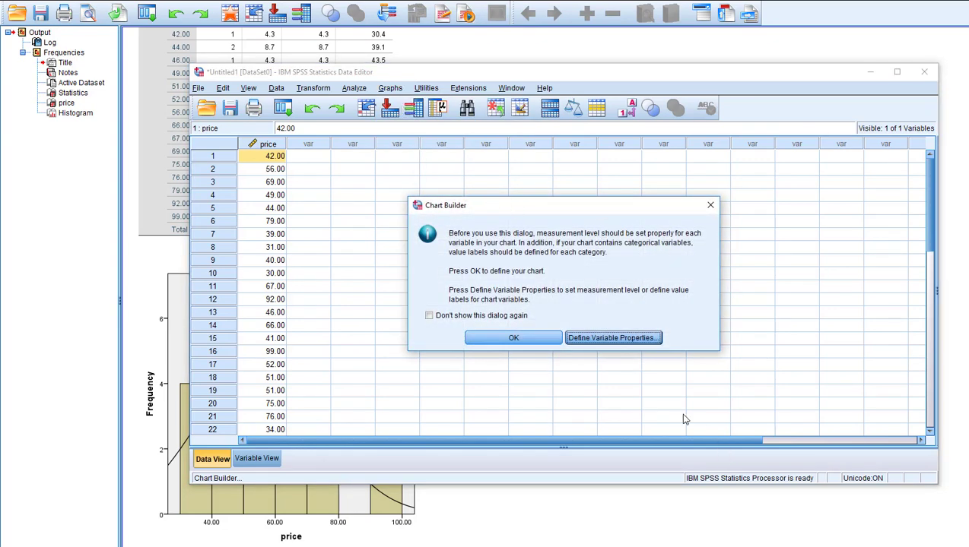
{"action": "left_click", "coordinate": [514, 339]}
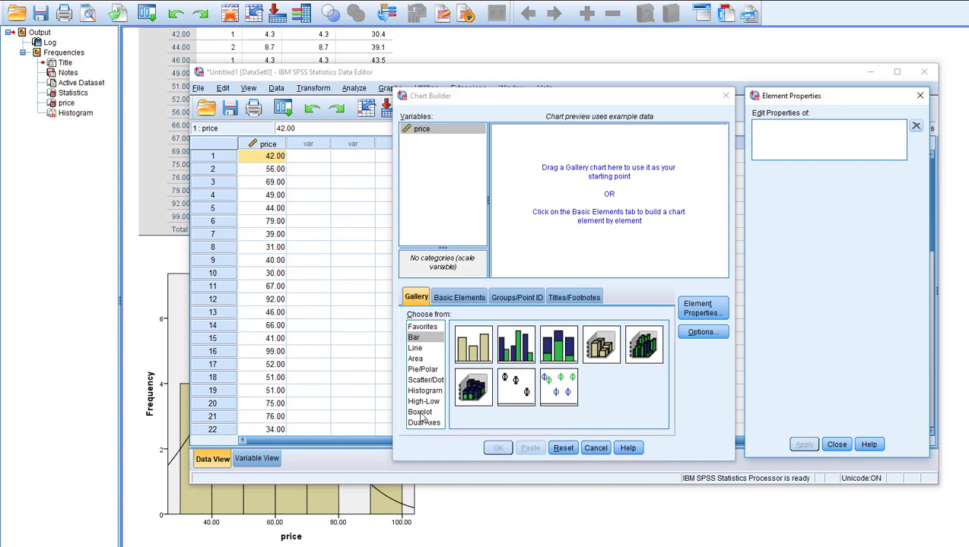
{"action": "left_click", "coordinate": [421, 413]}
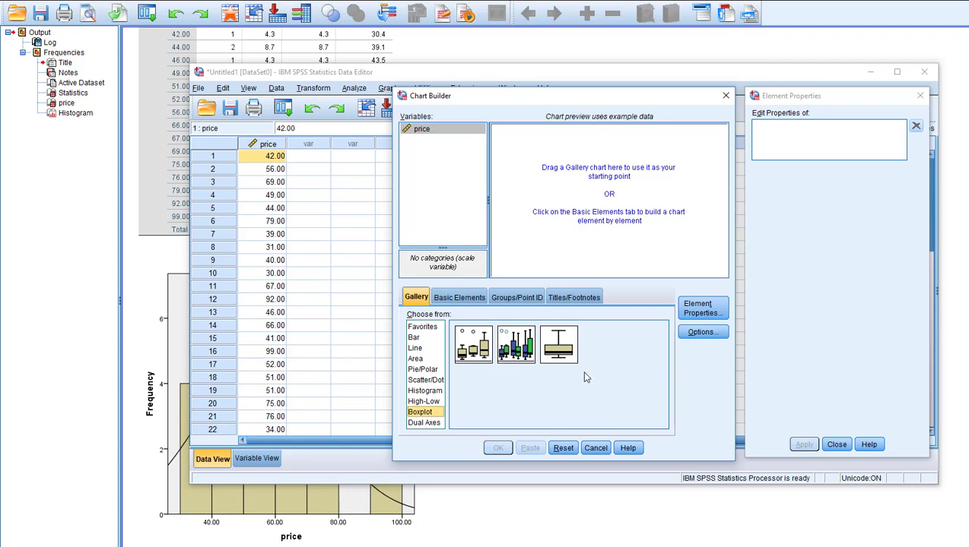
{"action": "left_click", "coordinate": [565, 345]}
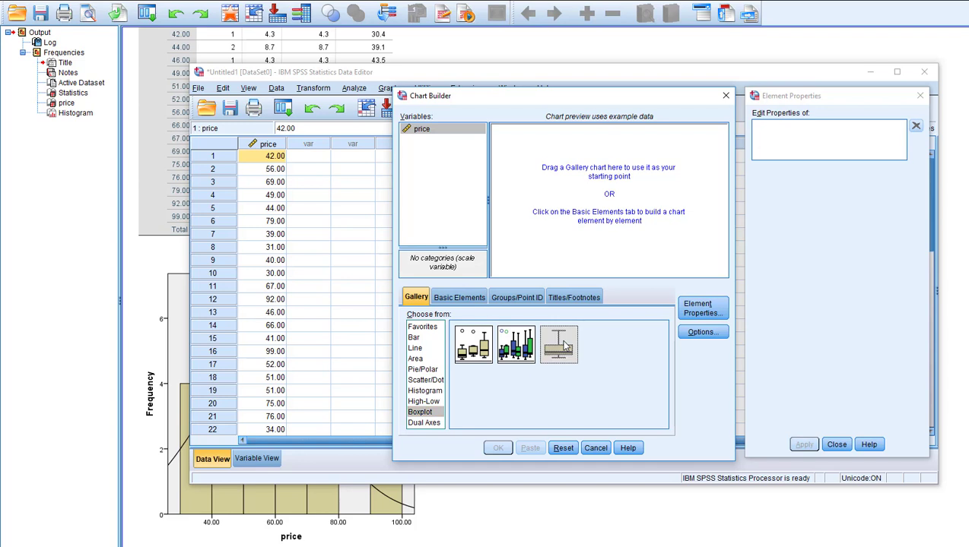
{"action": "left_click_drag", "start_coordinate": [565, 345], "coordinate": [612, 178]}
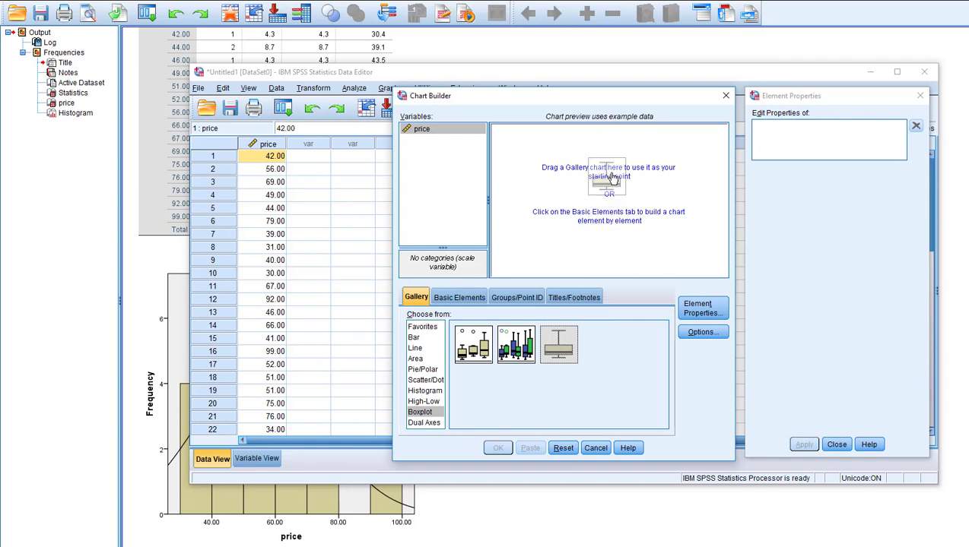
{"action": "left_click_drag", "start_coordinate": [613, 178], "coordinate": [613, 177]}
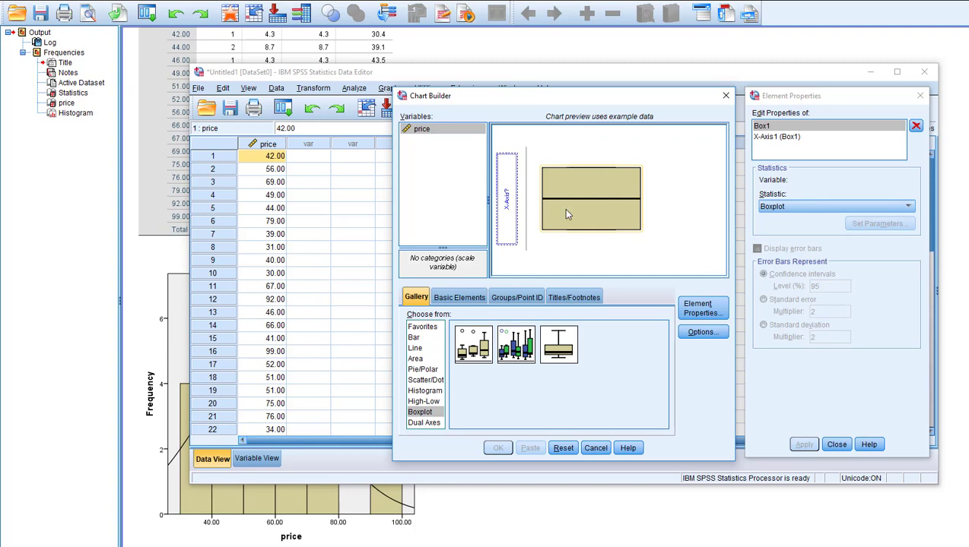
Assign price to the boxplot's X-axis, generate the chart and view it in the output.
{"action": "left_click", "coordinate": [424, 130]}
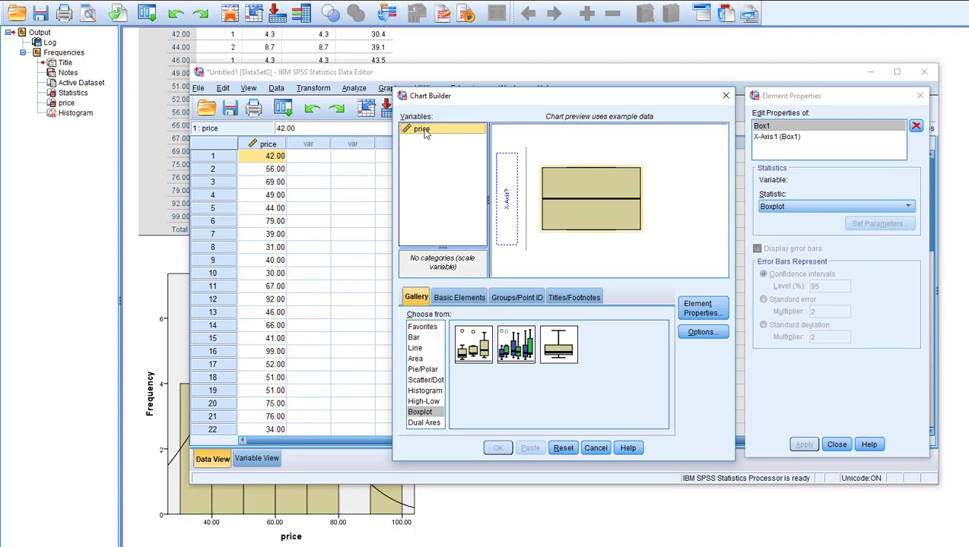
{"action": "left_click_drag", "start_coordinate": [426, 133], "coordinate": [505, 206]}
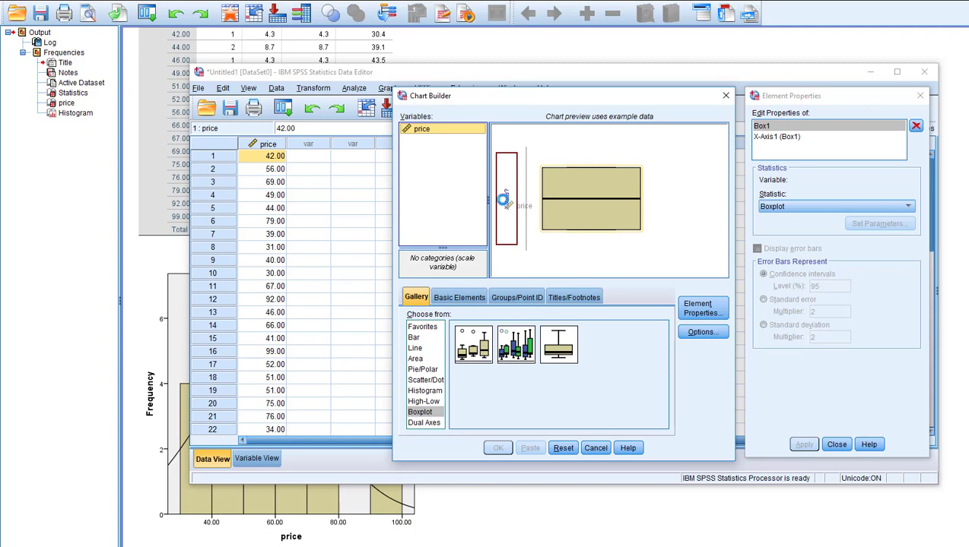
{"action": "left_click_drag", "start_coordinate": [505, 205], "coordinate": [504, 203]}
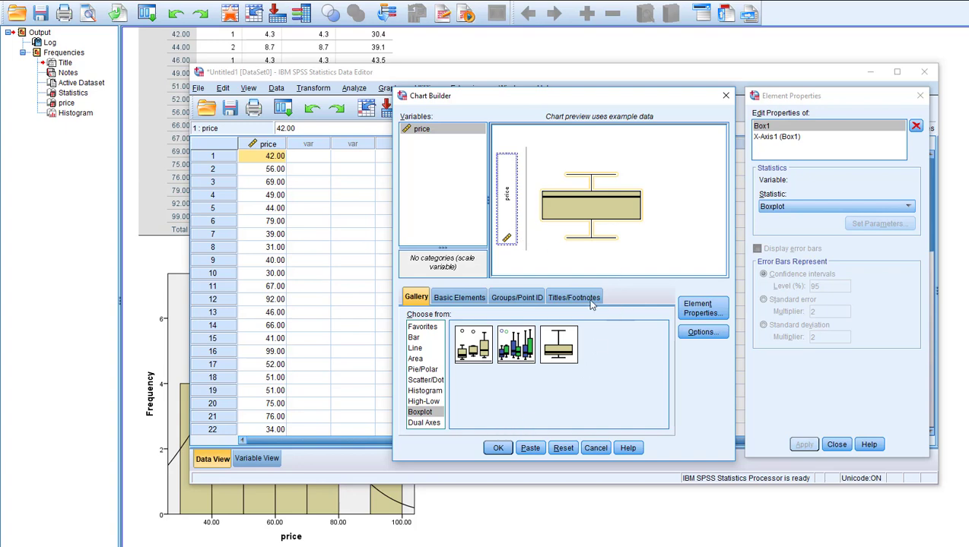
{"action": "left_click", "coordinate": [500, 453]}
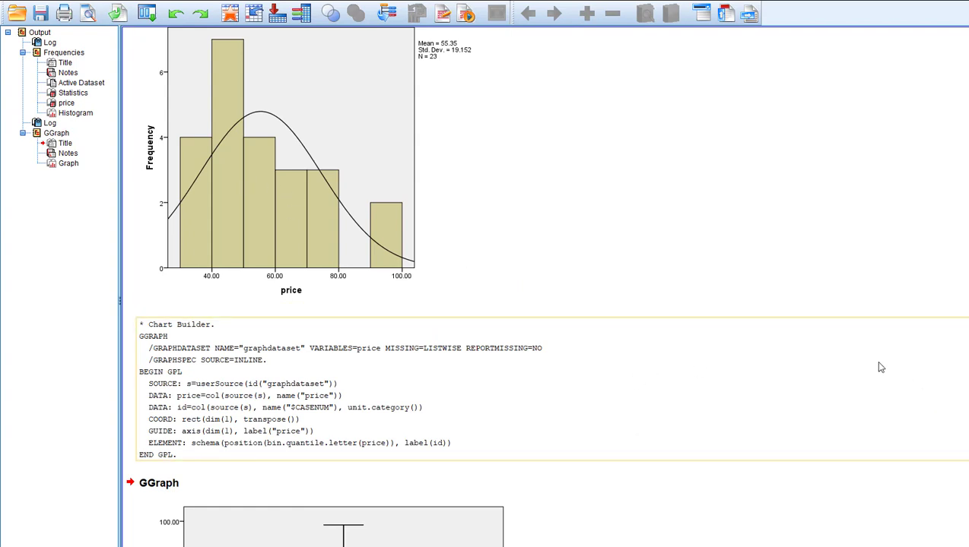
{"action": "scroll", "coordinate": [874, 361], "scroll_direction": "down", "scroll_amount": 5}
{"action": "scroll", "coordinate": [879, 368], "scroll_direction": "down", "scroll_amount": 1}
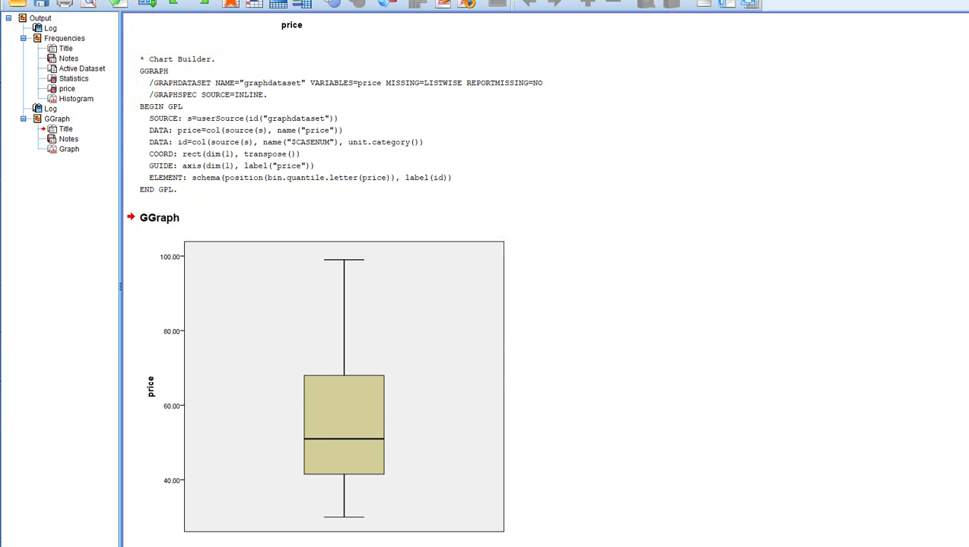
Run Descriptives on the price variable from the Data Editor, saving the standardized values as variables.
{"action": "mouse_move", "coordinate": [571, 546]}
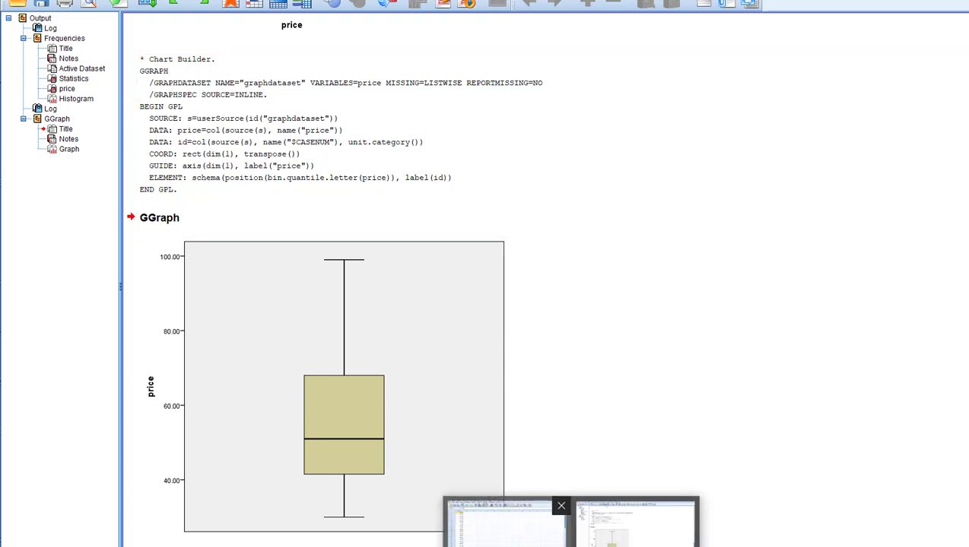
{"action": "left_click", "coordinate": [506, 529]}
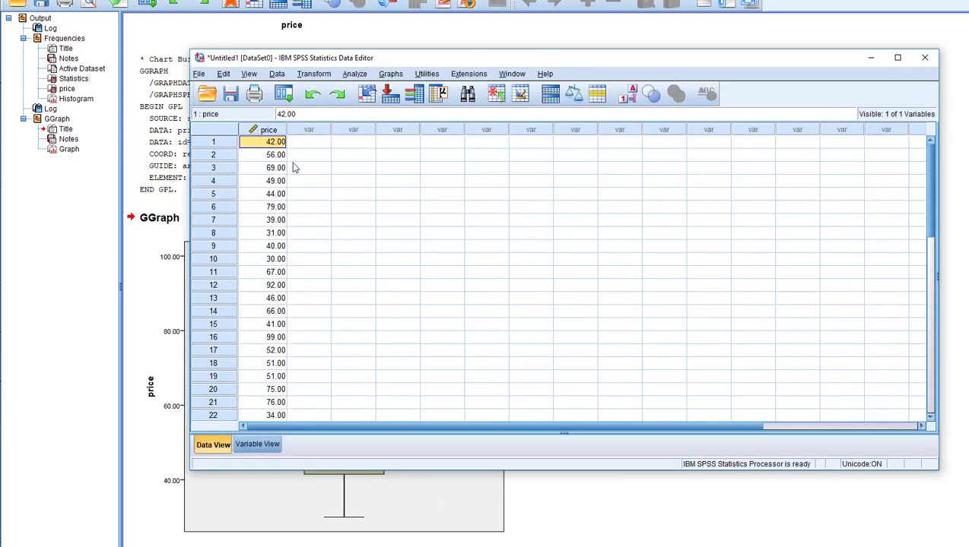
{"action": "left_click", "coordinate": [356, 74]}
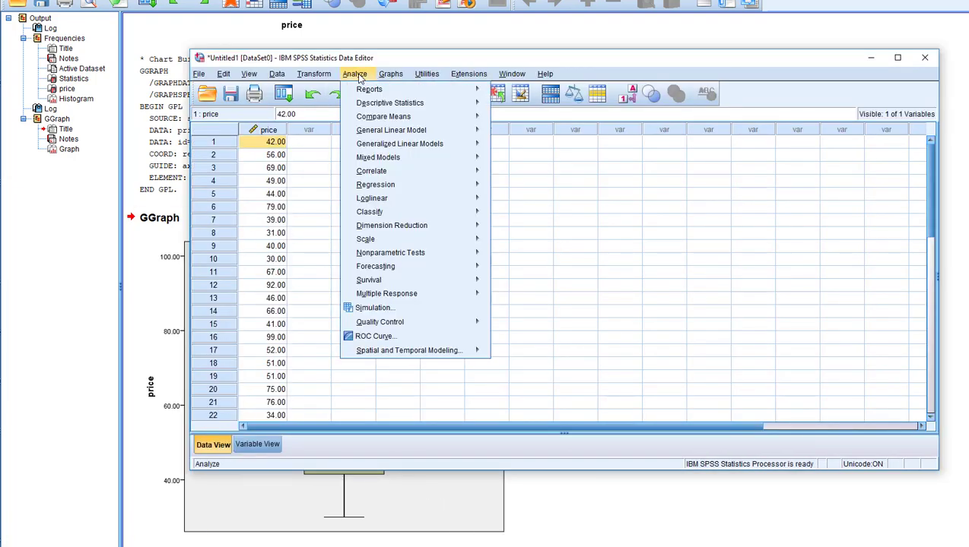
{"action": "mouse_move", "coordinate": [366, 107]}
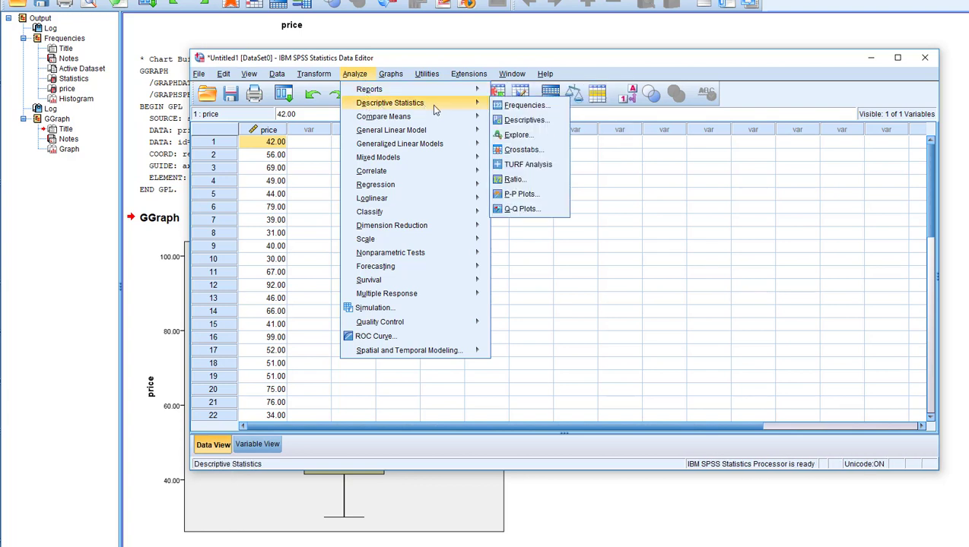
{"action": "left_click", "coordinate": [527, 120]}
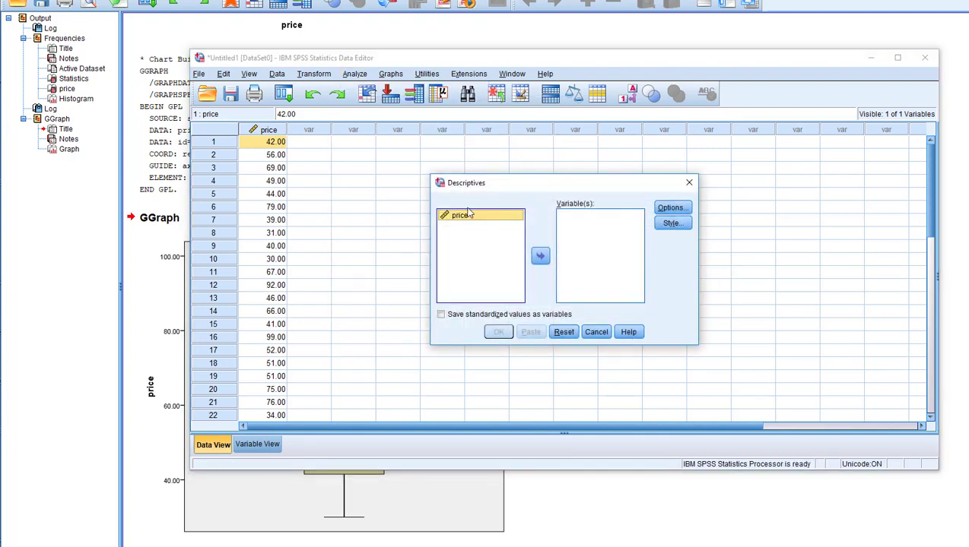
{"action": "left_click", "coordinate": [540, 259]}
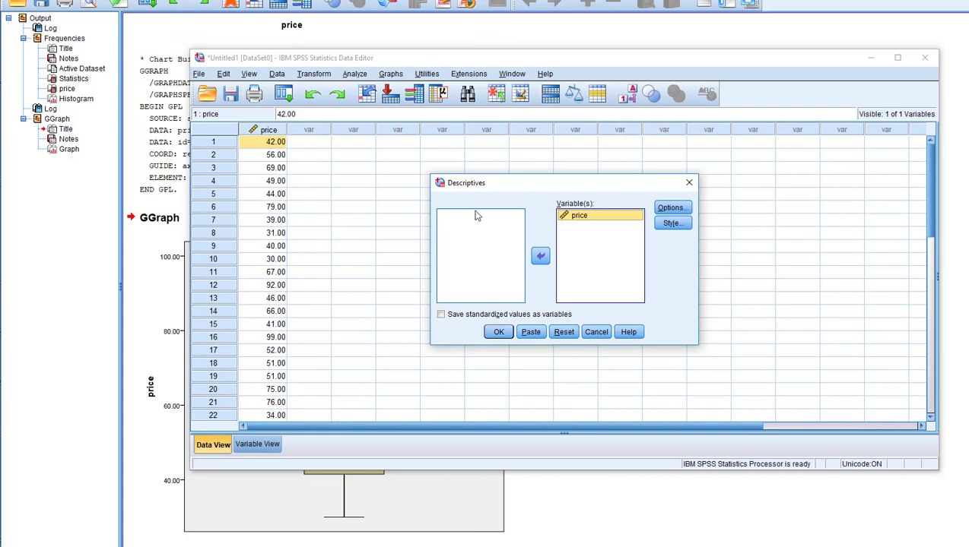
{"action": "left_click", "coordinate": [441, 315]}
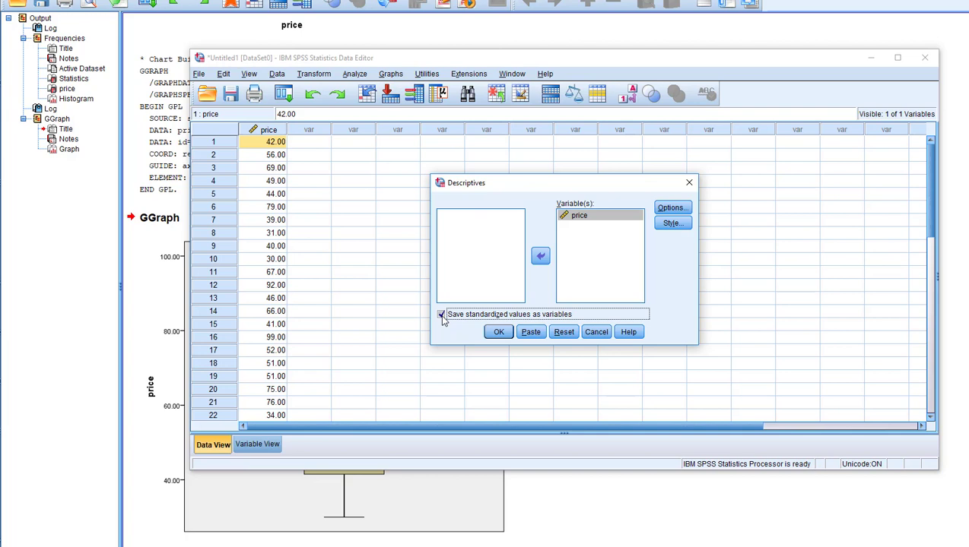
{"action": "left_click", "coordinate": [505, 332]}
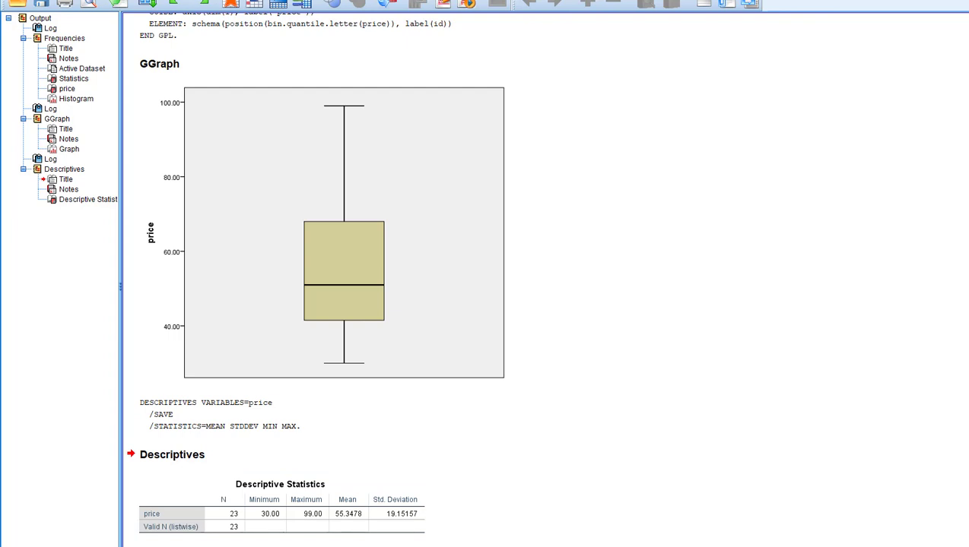
Review the standardized price values for all cases in the Data Editor and return to the output.
{"action": "mouse_move", "coordinate": [571, 546]}
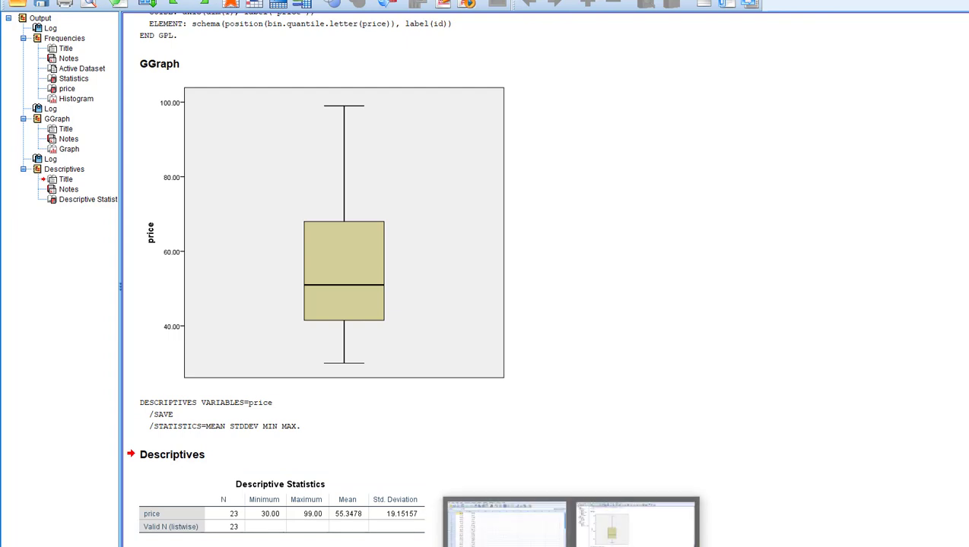
{"action": "left_click", "coordinate": [517, 534]}
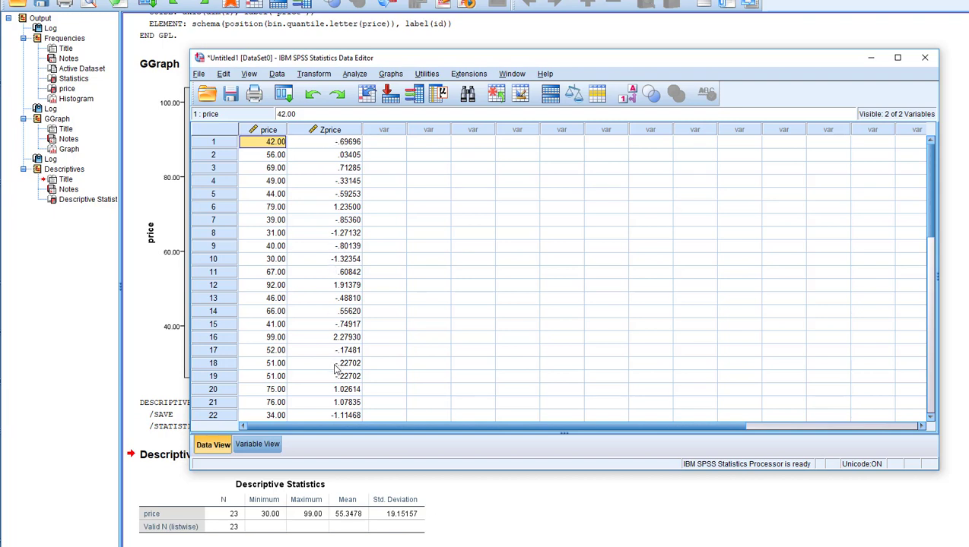
{"action": "scroll", "coordinate": [332, 388], "scroll_direction": "down", "scroll_amount": 1}
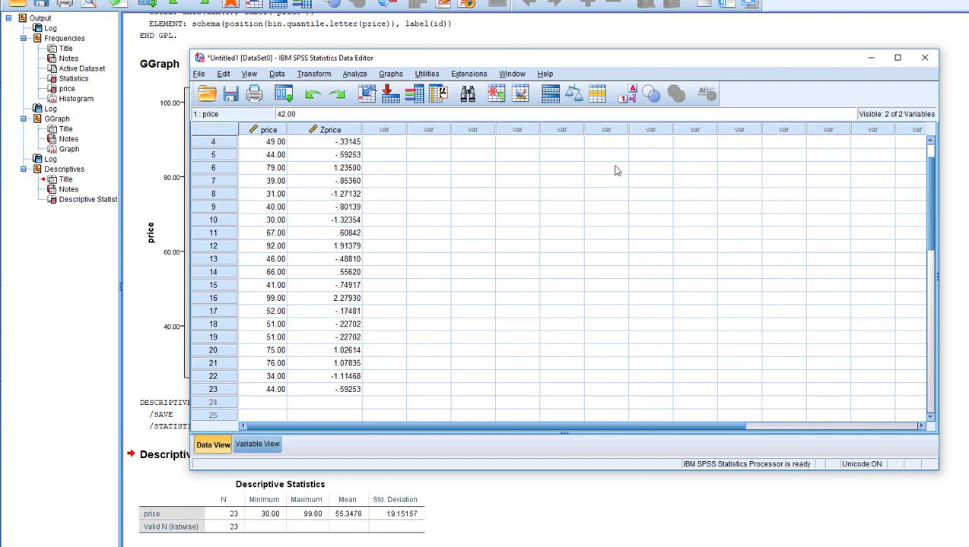
{"action": "left_click", "coordinate": [873, 62]}
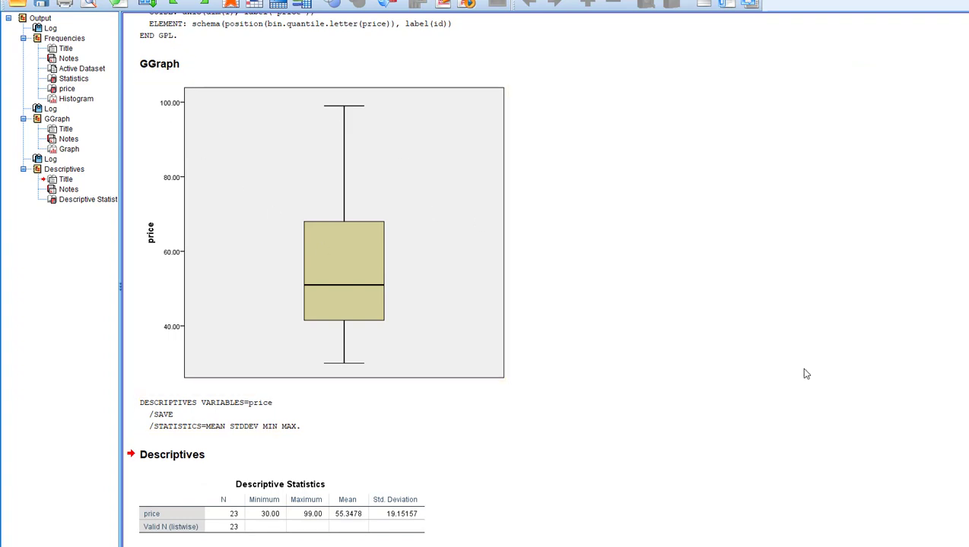
Copy the price histogram with the normal curve from the output to the clipboard.
{"action": "scroll", "coordinate": [806, 374], "scroll_direction": "up", "scroll_amount": 10}
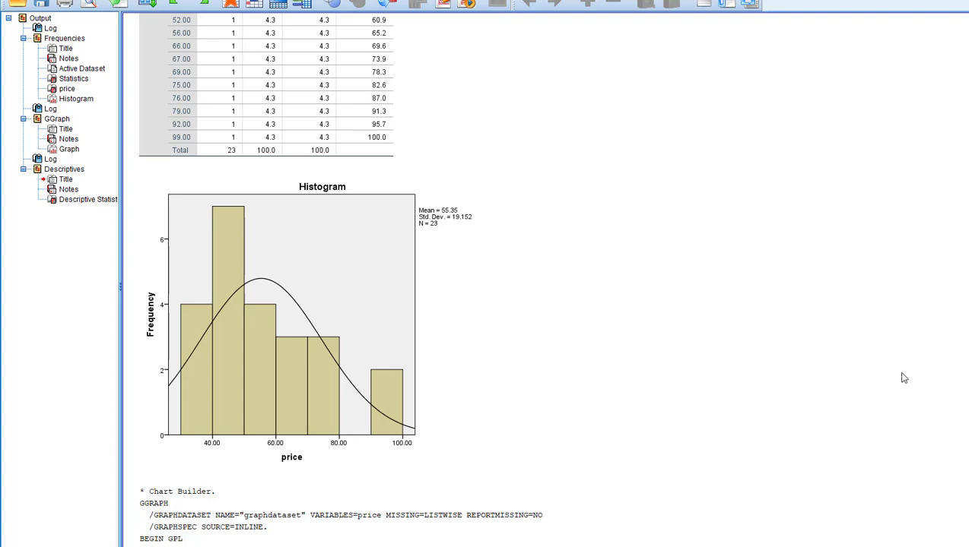
{"action": "left_click", "coordinate": [265, 286]}
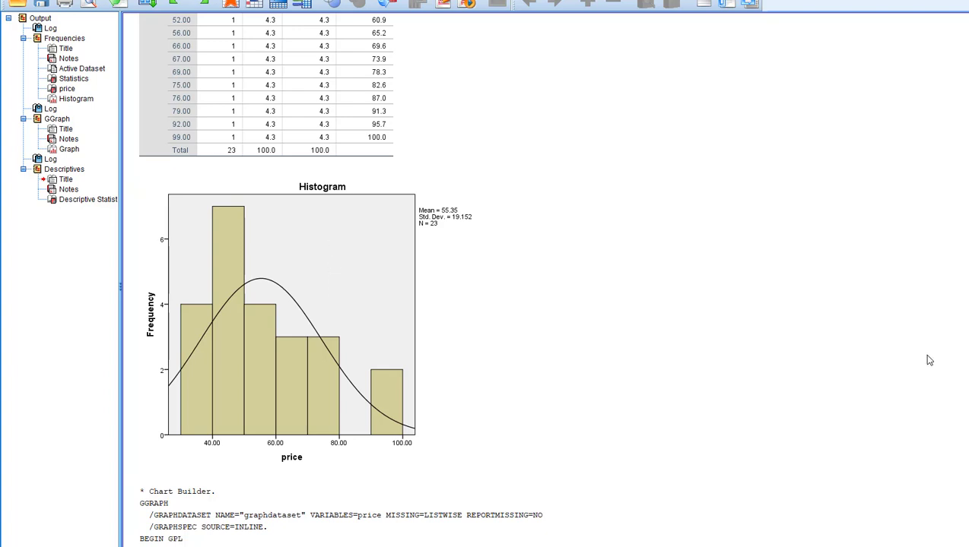
{"action": "left_click", "coordinate": [370, 273]}
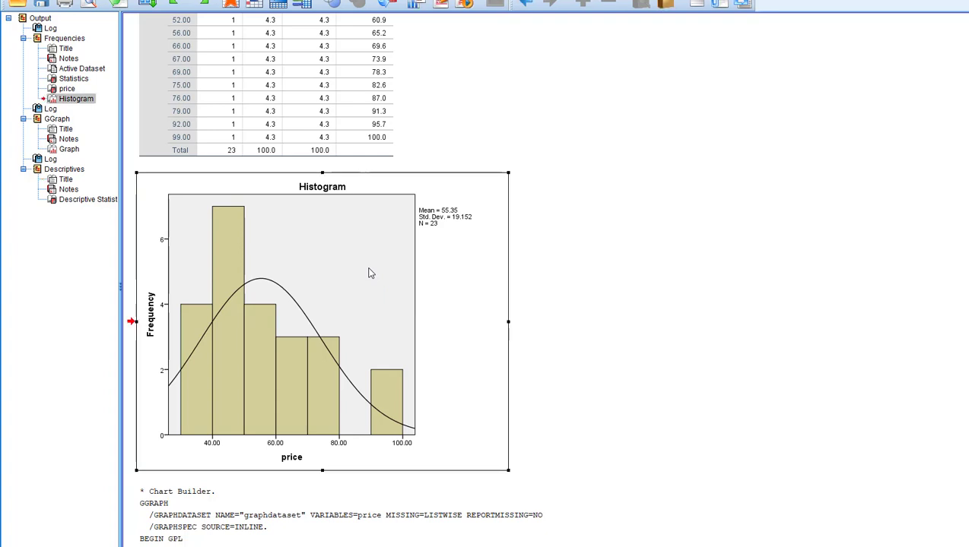
{"action": "right_click", "coordinate": [370, 273]}
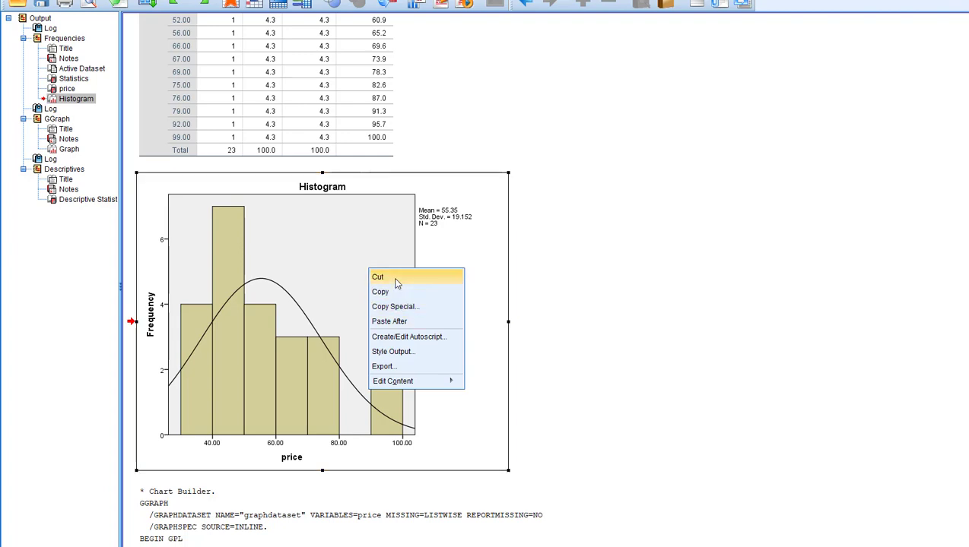
{"action": "left_click", "coordinate": [382, 293]}
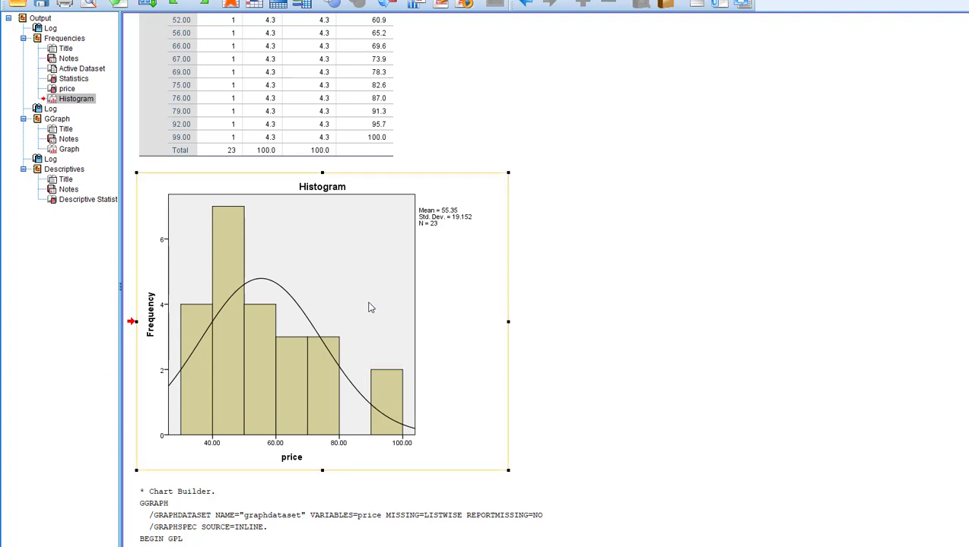